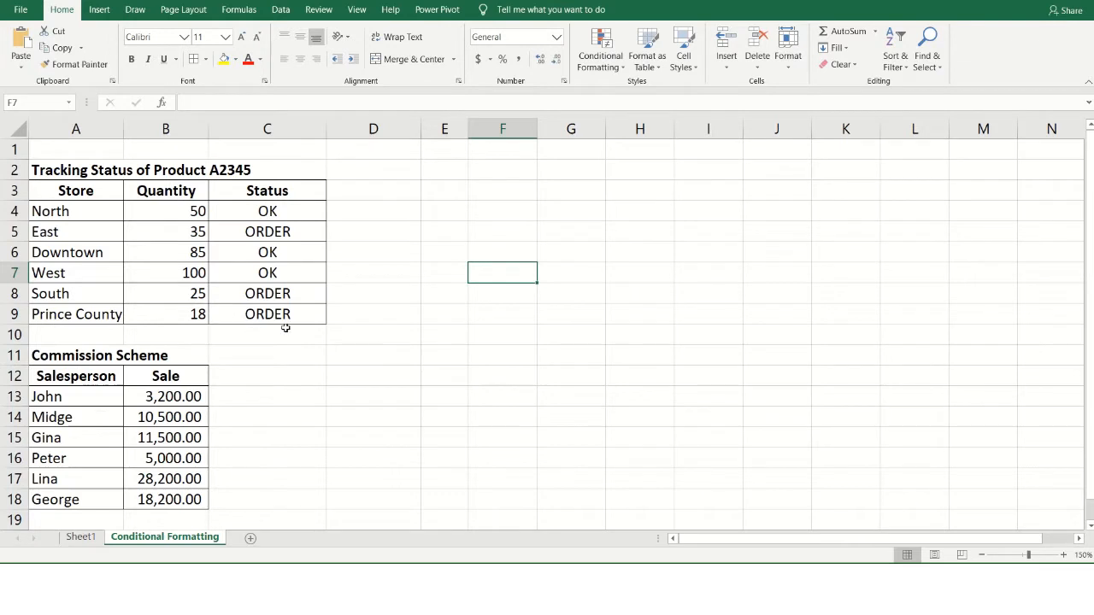
- Examine the product tracking table, including its title, store names, quantities and status column
{"action": "left_click", "coordinate": [63, 170]}
{"action": "left_click_drag", "start_coordinate": [63, 170], "coordinate": [308, 319]}
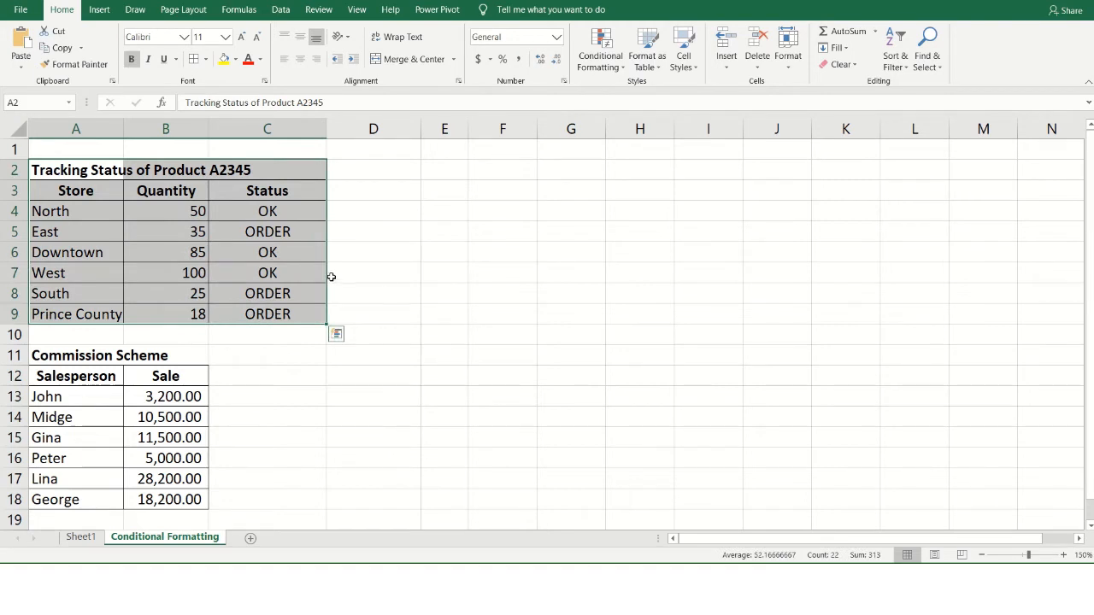
{"action": "left_click", "coordinate": [265, 251]}
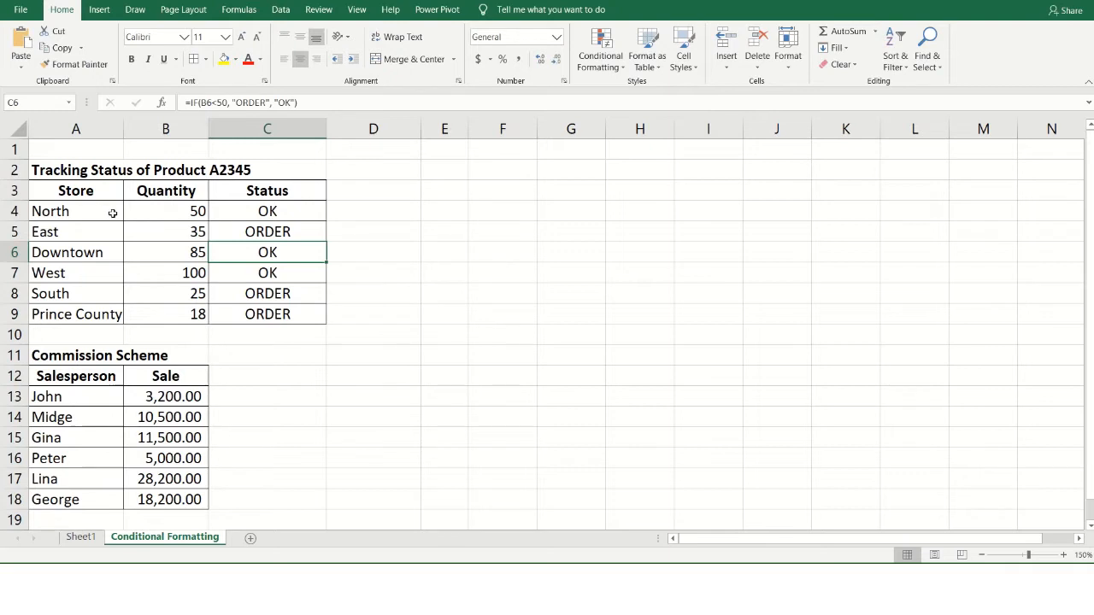
{"action": "left_click_drag", "start_coordinate": [156, 212], "coordinate": [166, 312]}
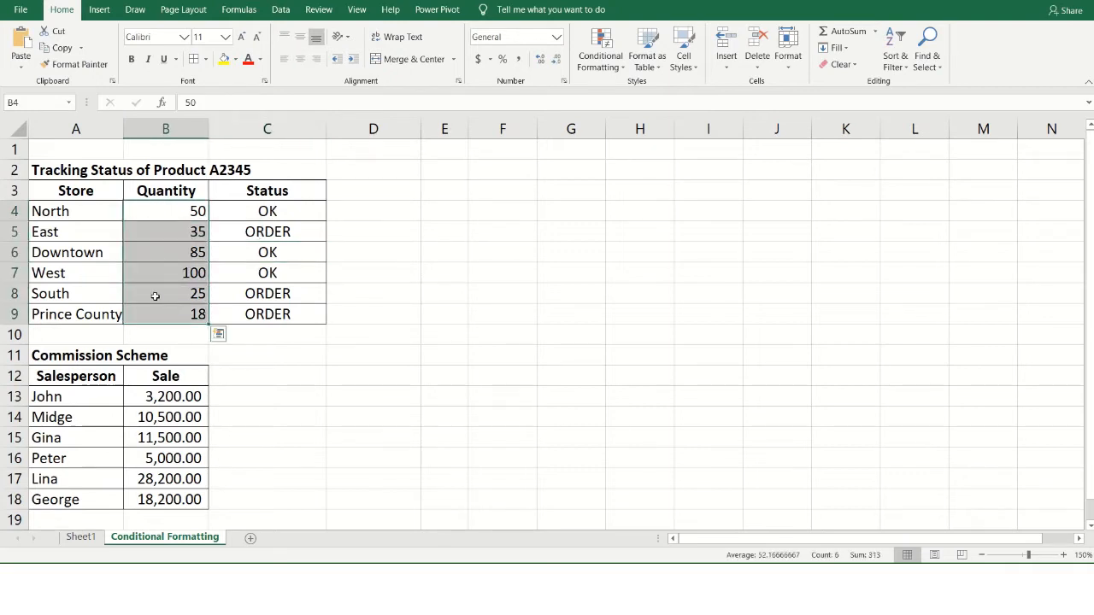
{"action": "left_click", "coordinate": [190, 171]}
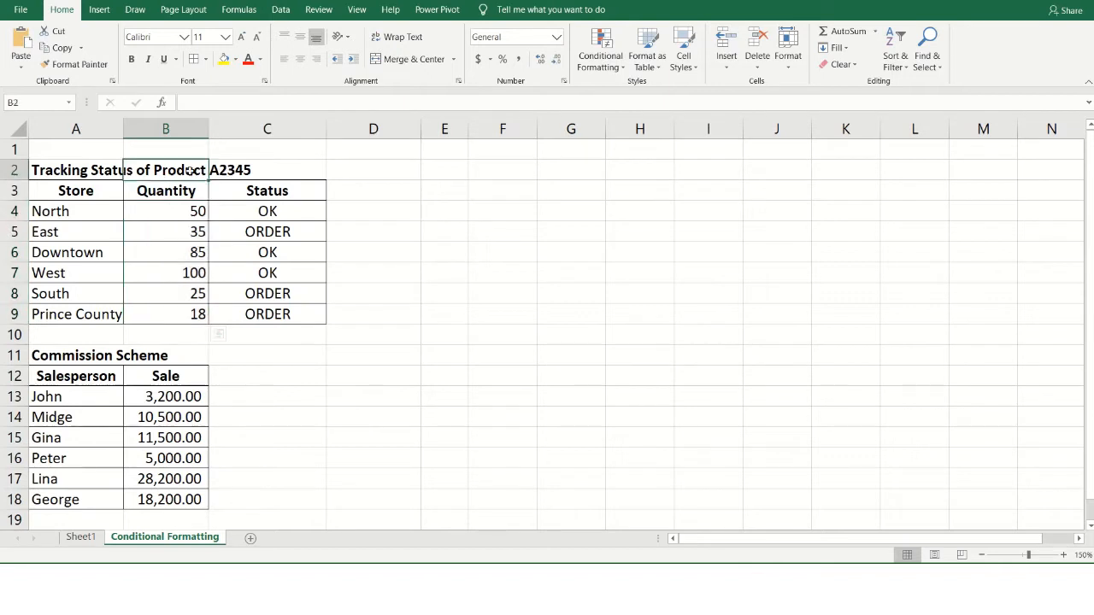
{"action": "left_click", "coordinate": [93, 171]}
{"action": "left_click", "coordinate": [82, 215]}
{"action": "left_click_drag", "start_coordinate": [82, 216], "coordinate": [97, 313]}
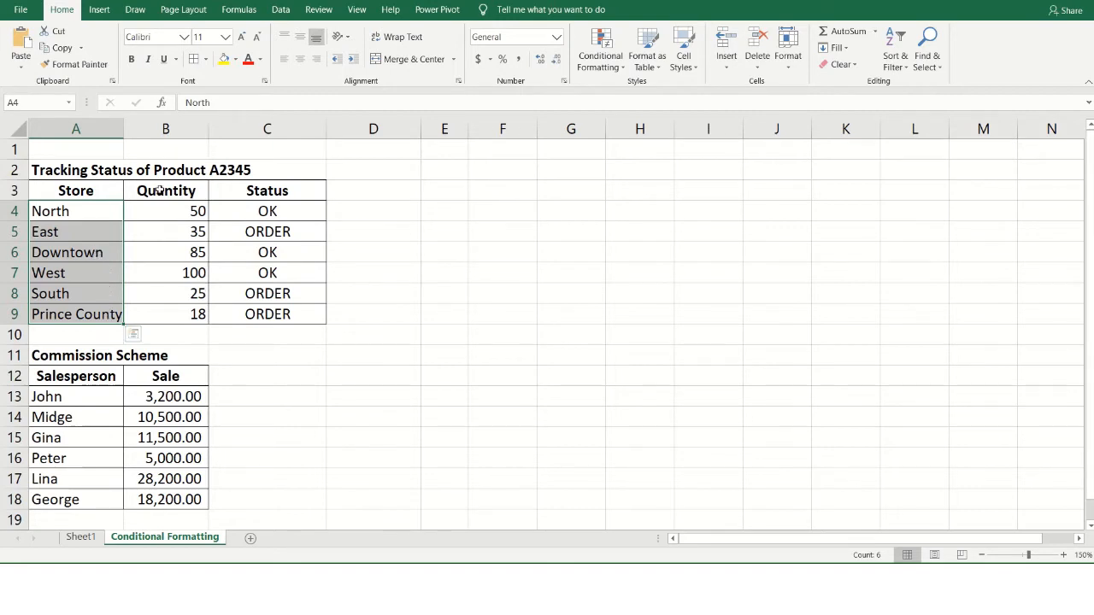
- Examine the IF formulas in the Status cells C4:C9 that compare each store's quantity with 50
{"action": "left_click_drag", "start_coordinate": [264, 210], "coordinate": [282, 316]}
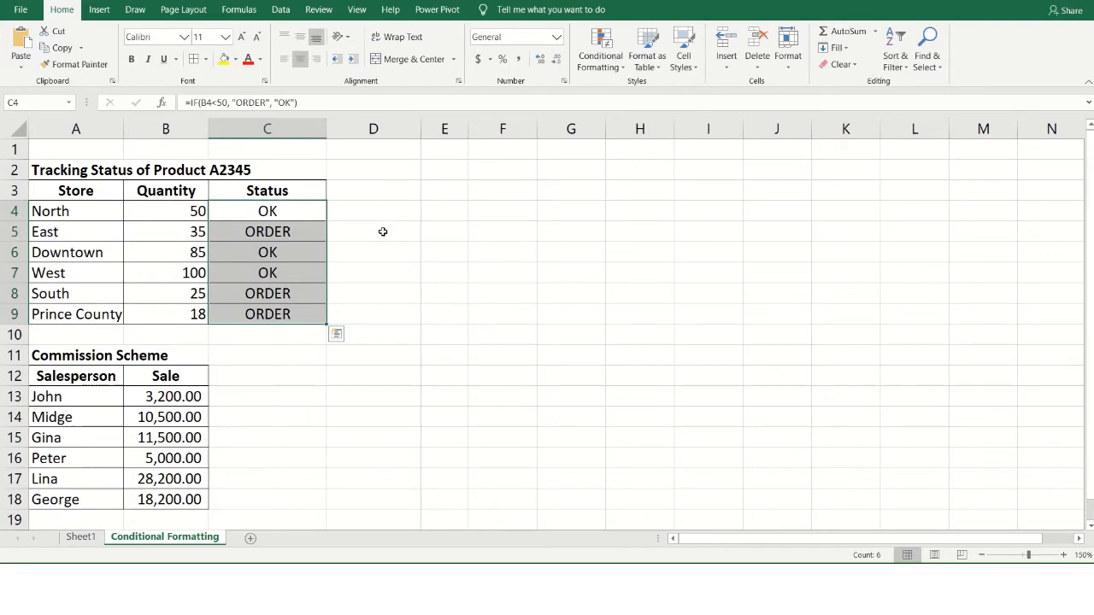
{"action": "left_click", "coordinate": [287, 211]}
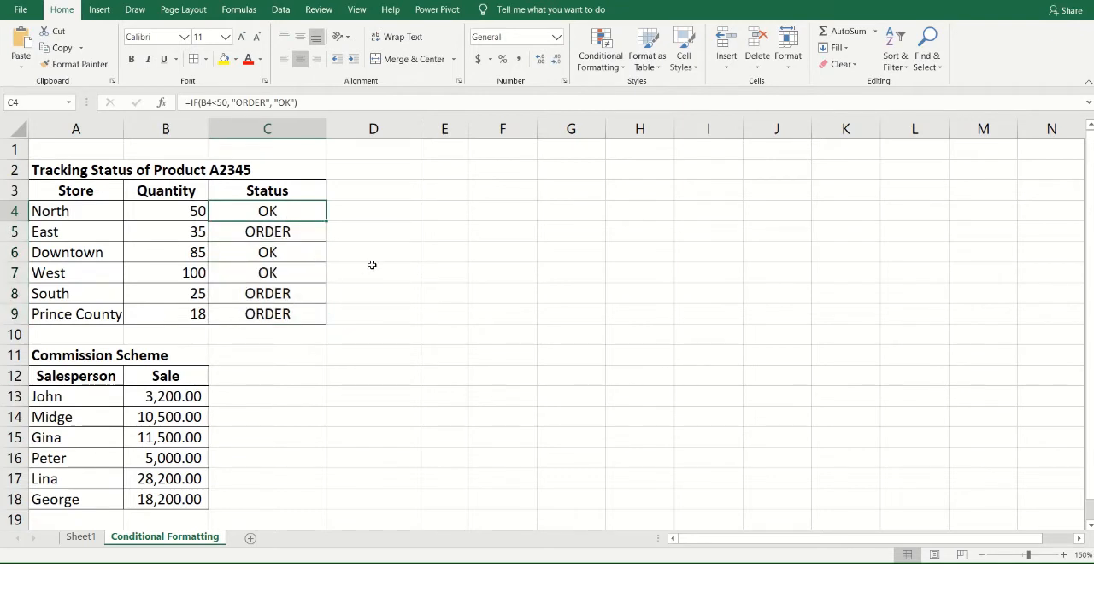
{"action": "left_click", "coordinate": [261, 227]}
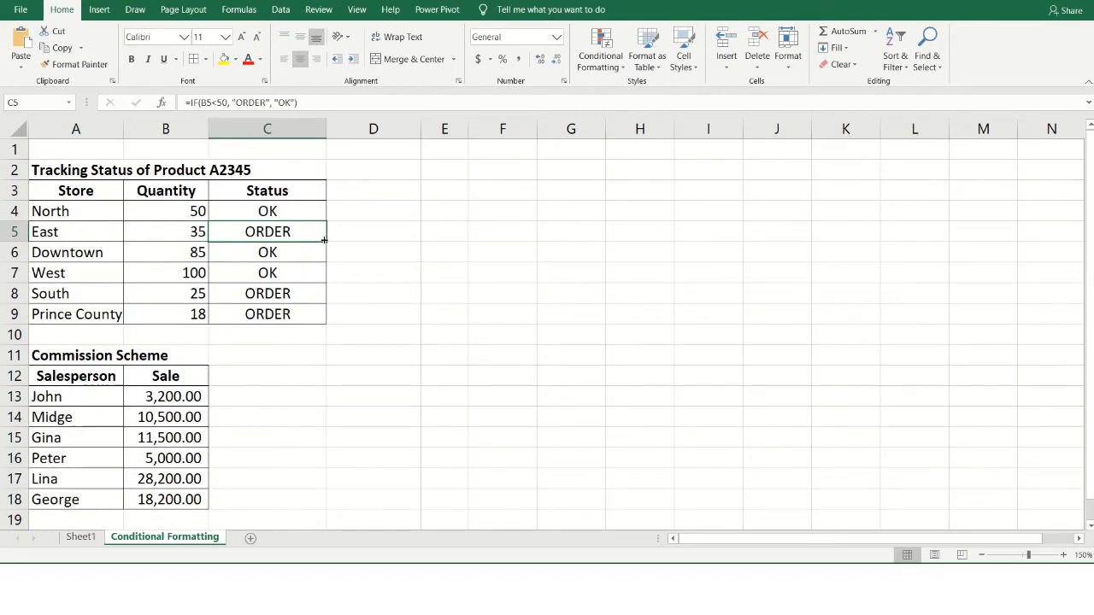
{"action": "left_click", "coordinate": [299, 209]}
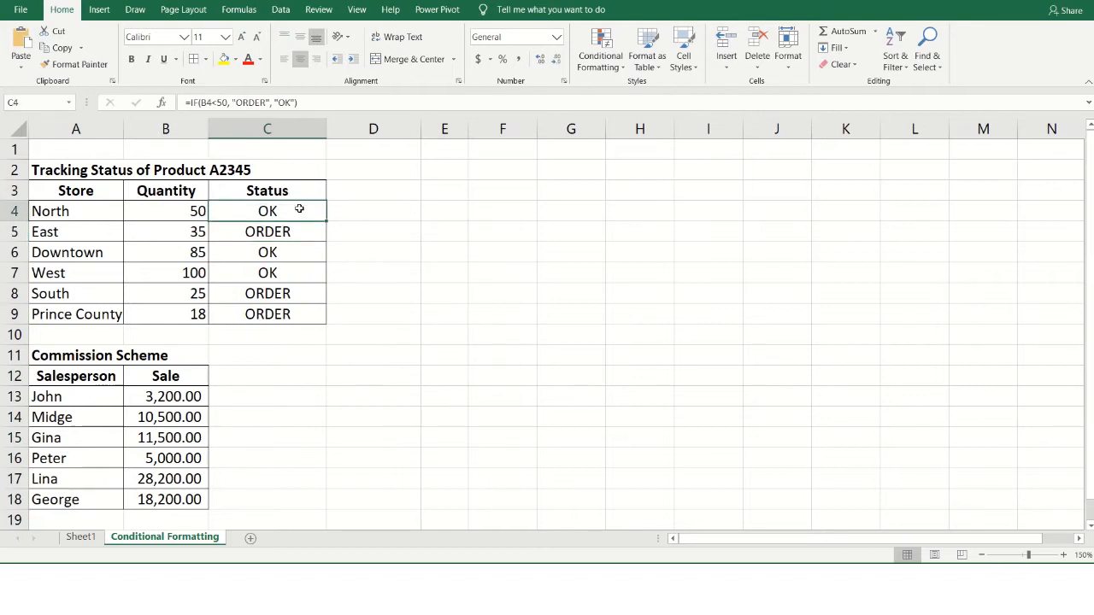
{"action": "left_click_drag", "start_coordinate": [299, 209], "coordinate": [288, 311]}
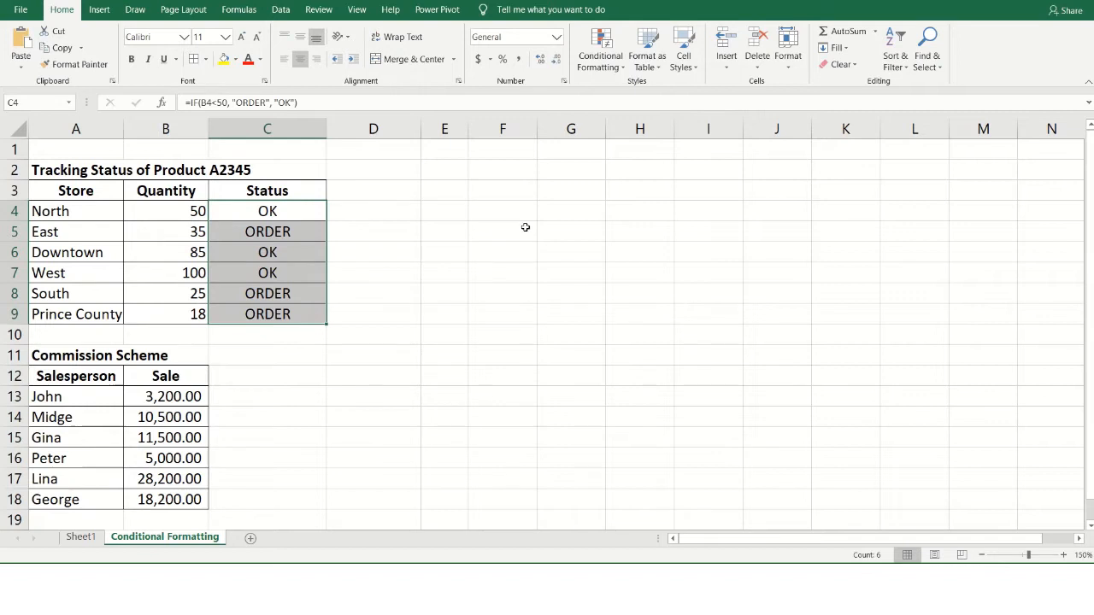
{"action": "left_click", "coordinate": [283, 212]}
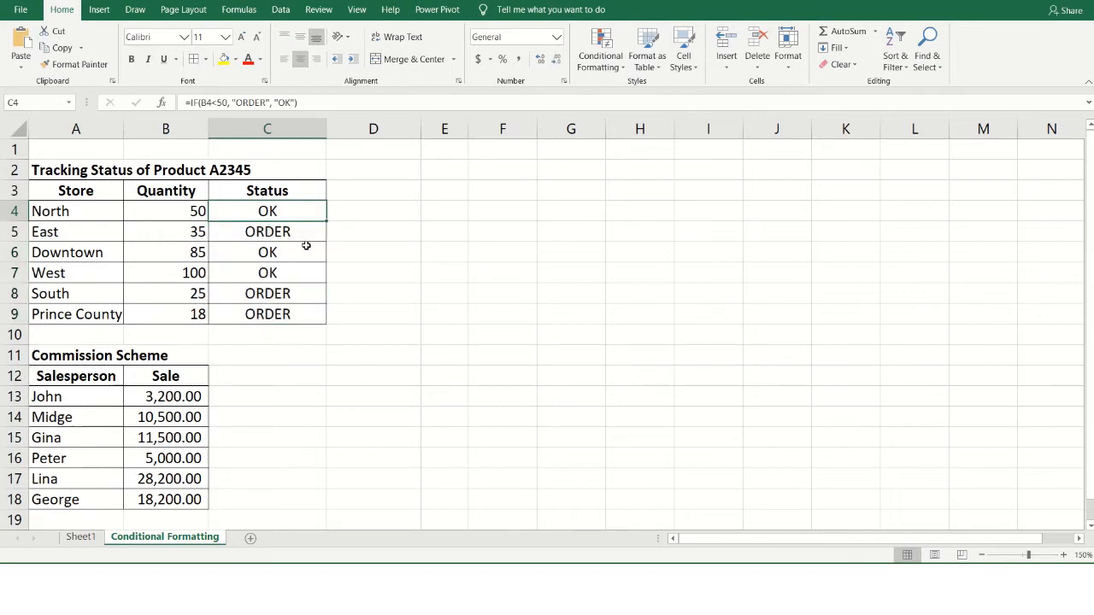
{"action": "left_click", "coordinate": [290, 232]}
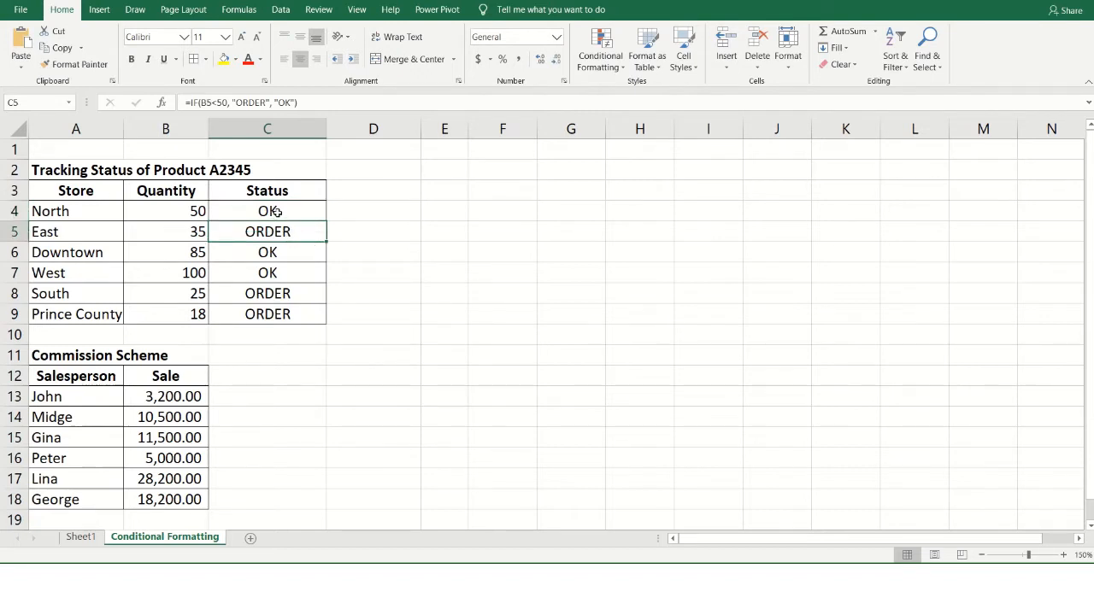
- Start a Text That Contains highlighting rule on the Status cells C4:C9 with the text "OK"
{"action": "left_click_drag", "start_coordinate": [276, 212], "coordinate": [293, 313]}
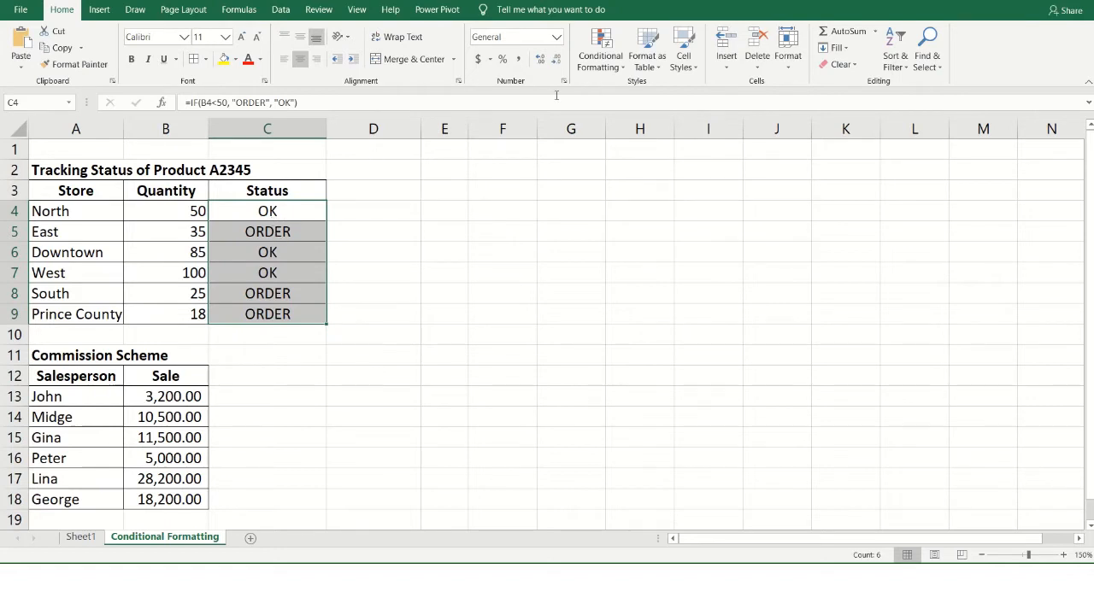
{"action": "left_click", "coordinate": [610, 69]}
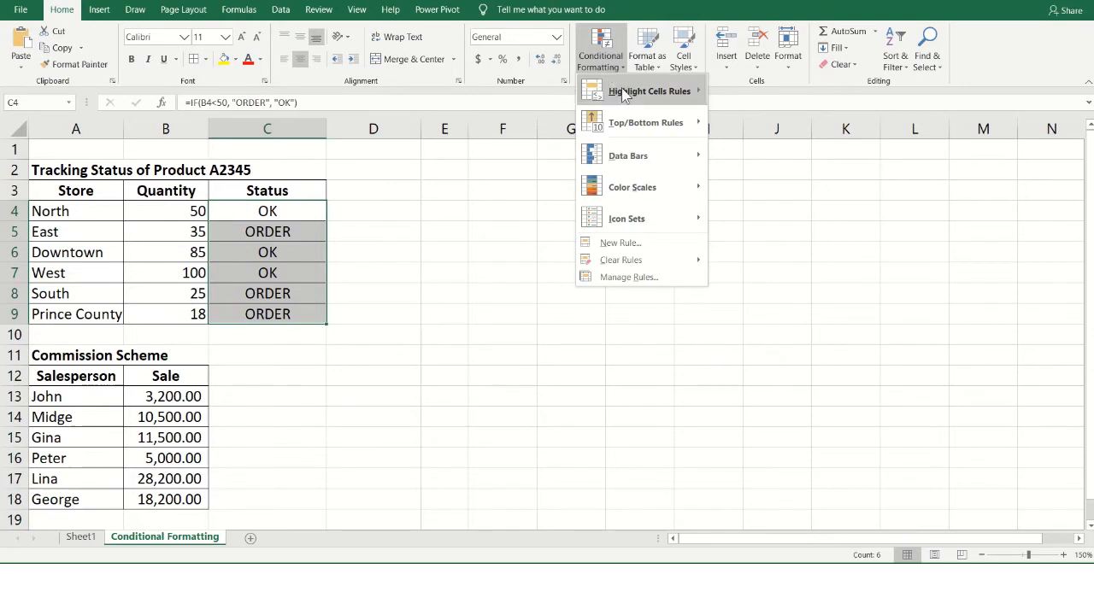
{"action": "mouse_move", "coordinate": [623, 94]}
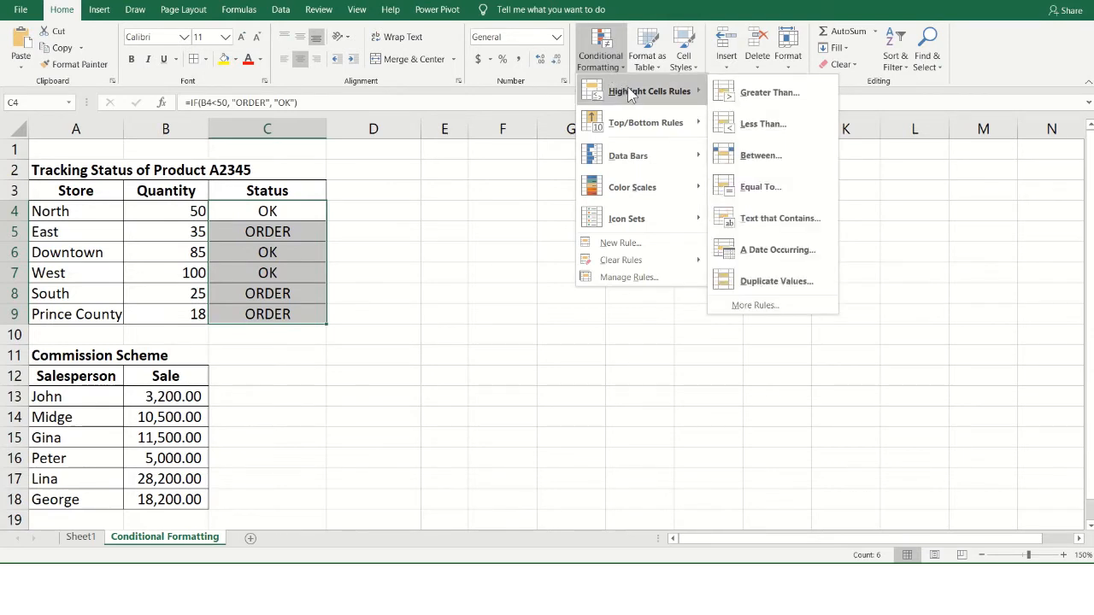
{"action": "left_click", "coordinate": [767, 223]}
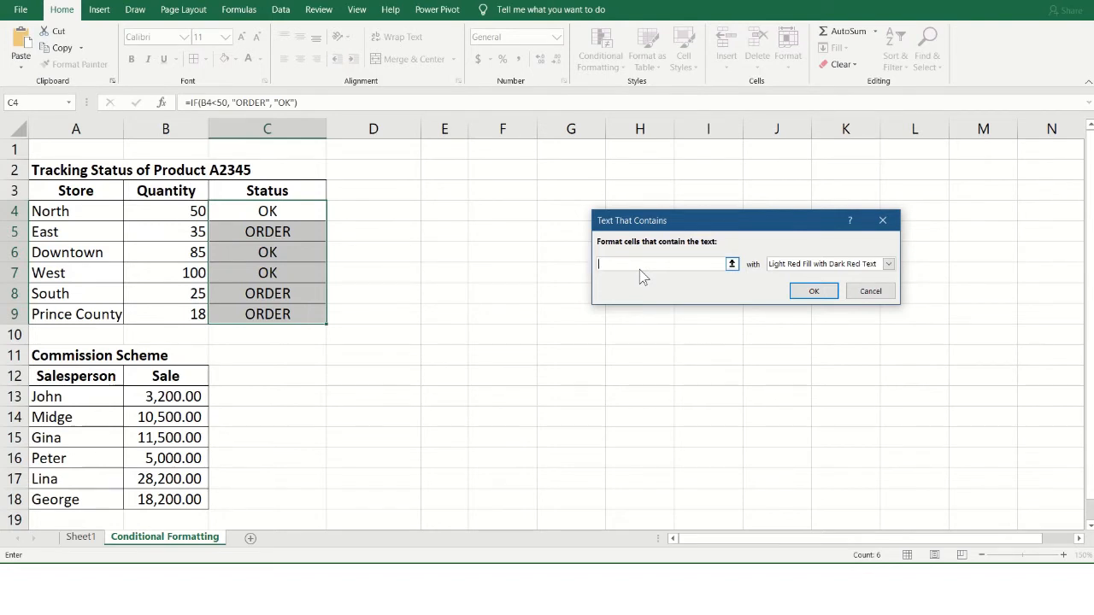
{"action": "type", "text": "o"}
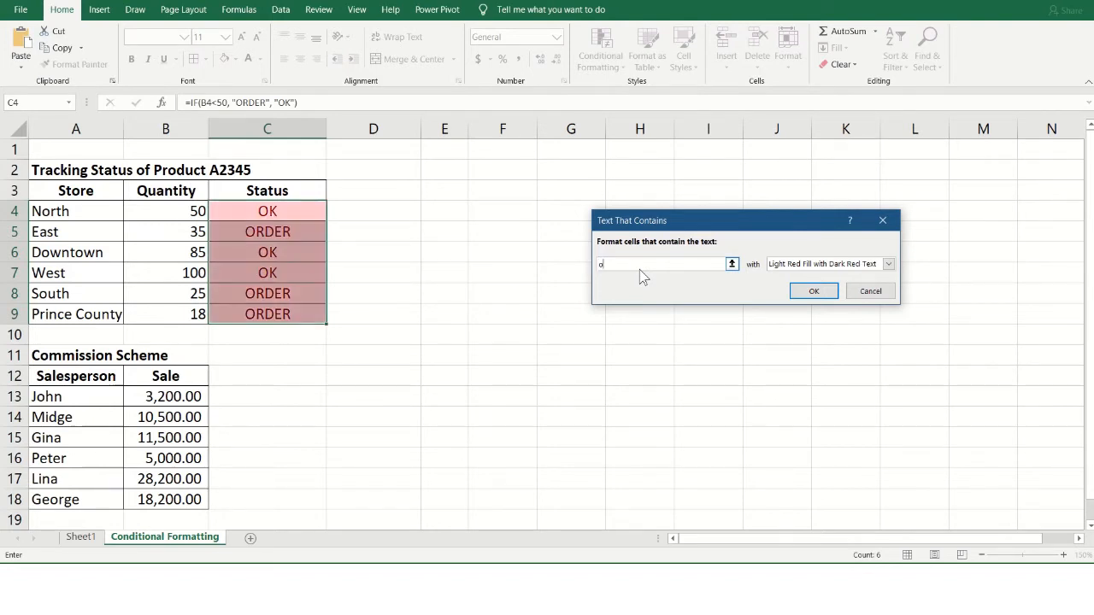
{"action": "type", "text": "K"}
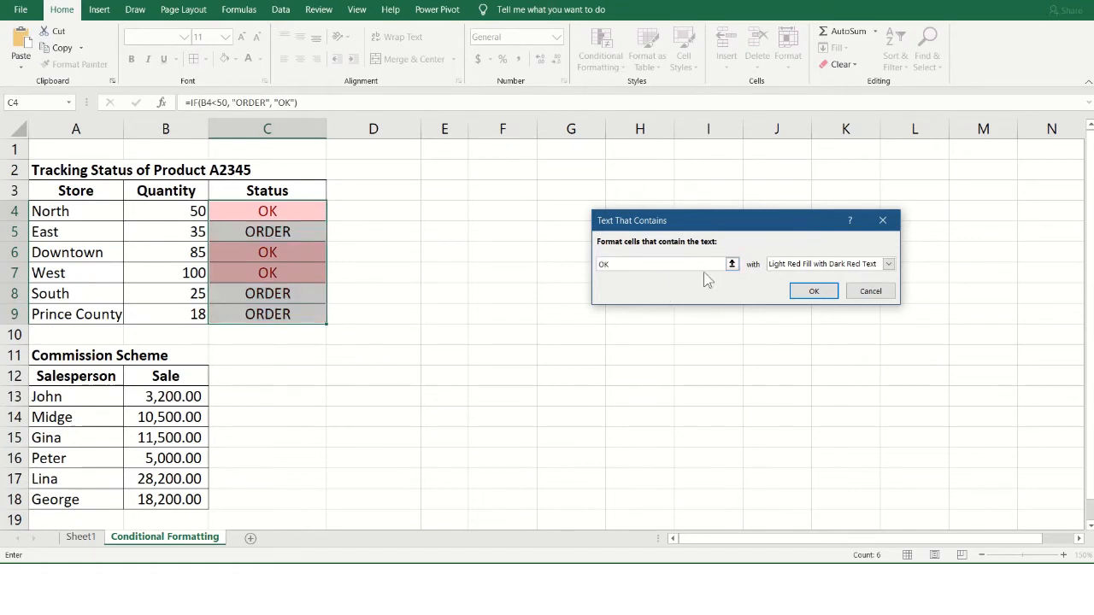
- Choose Green Fill with Dark Green Text for the "OK" rule and apply it to the Status cells
{"action": "left_click", "coordinate": [888, 264]}
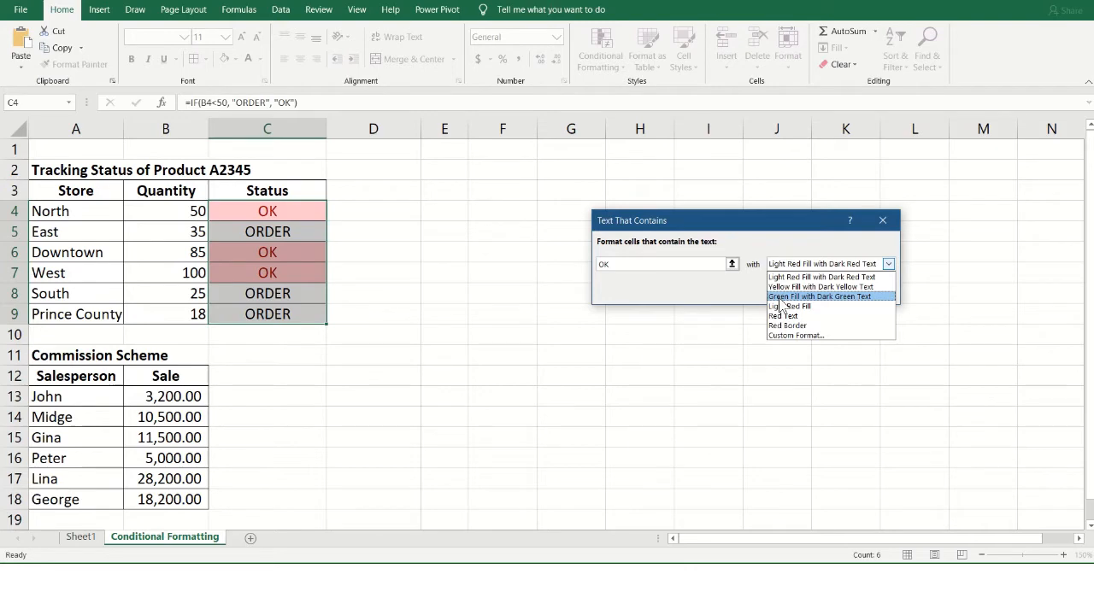
{"action": "key", "text": "super+plus"}
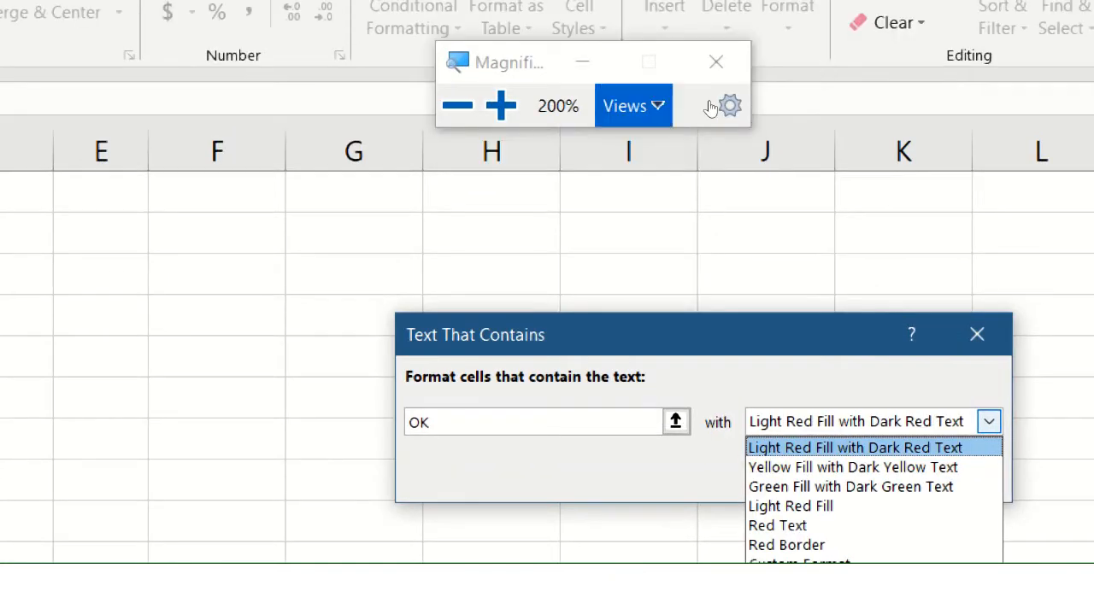
{"action": "left_click", "coordinate": [716, 61]}
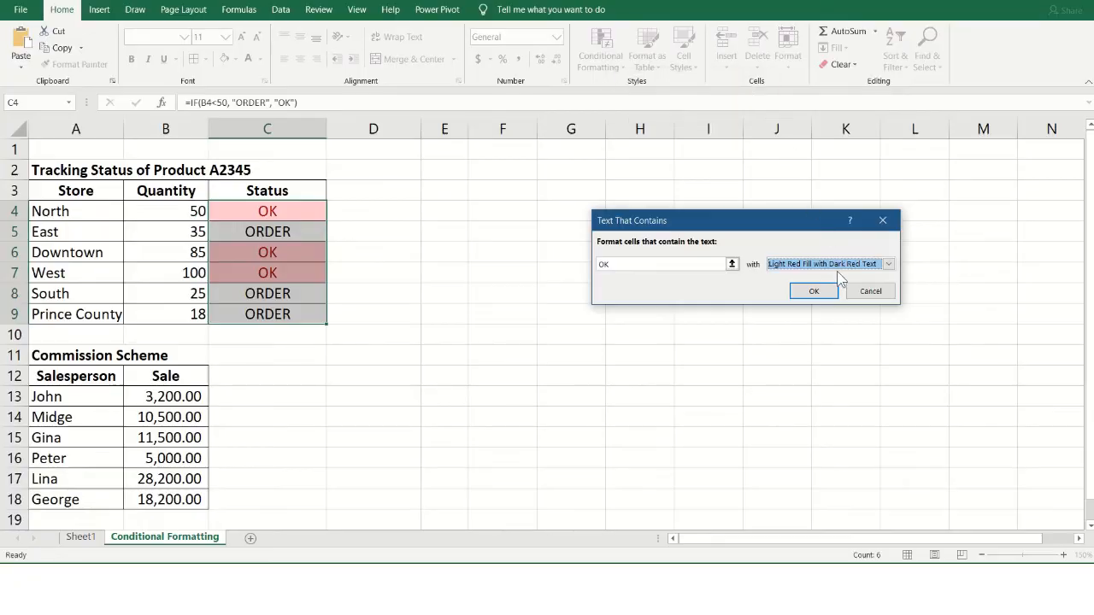
{"action": "left_click", "coordinate": [889, 263]}
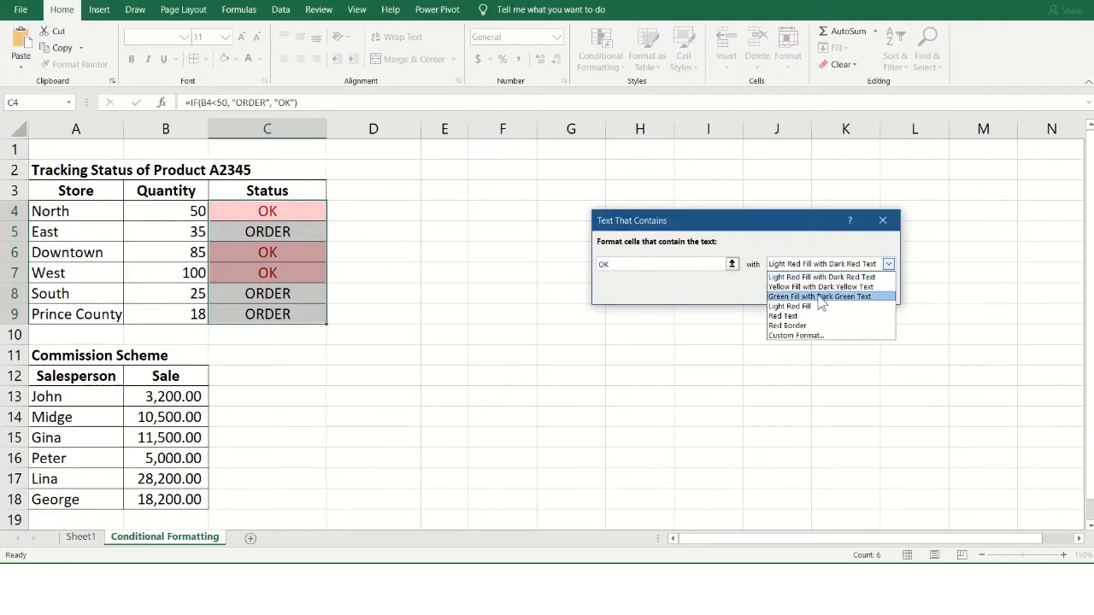
{"action": "left_click", "coordinate": [819, 297]}
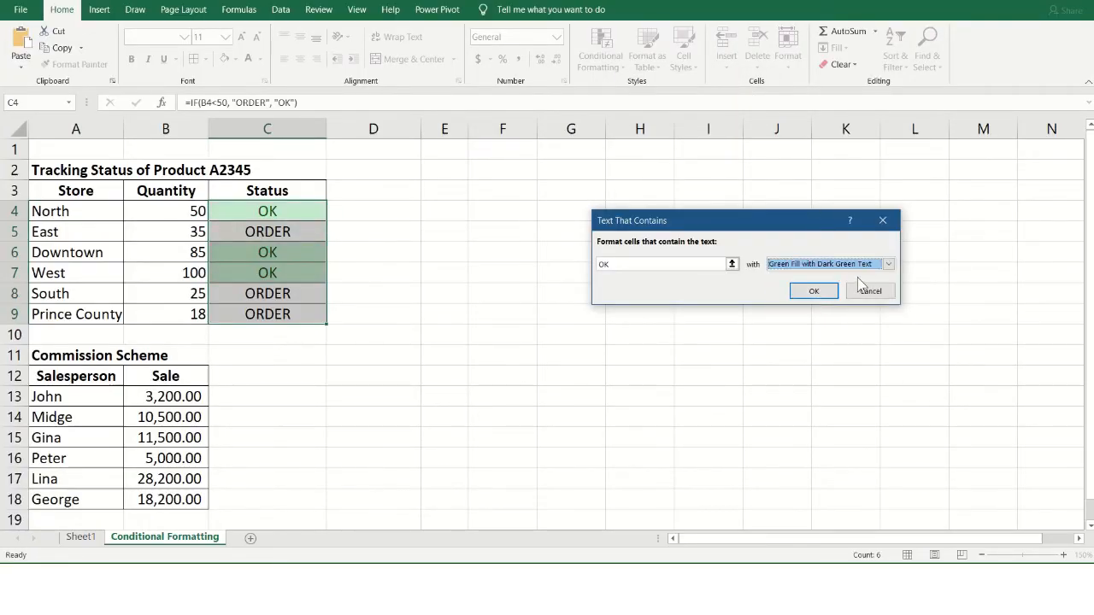
{"action": "key", "text": "super+plus"}
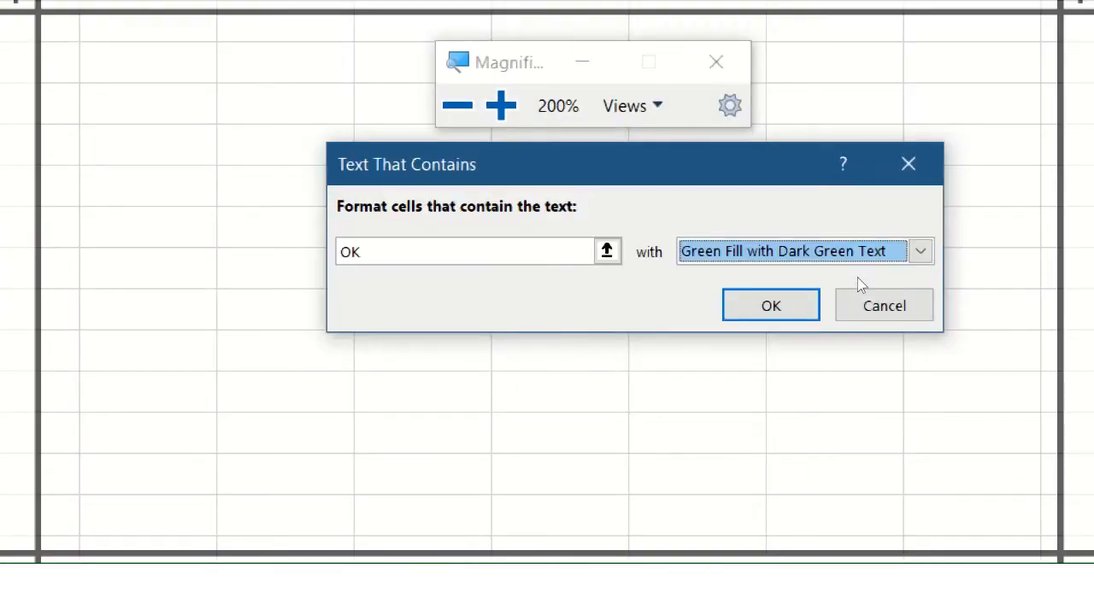
{"action": "key", "text": "super+minus"}
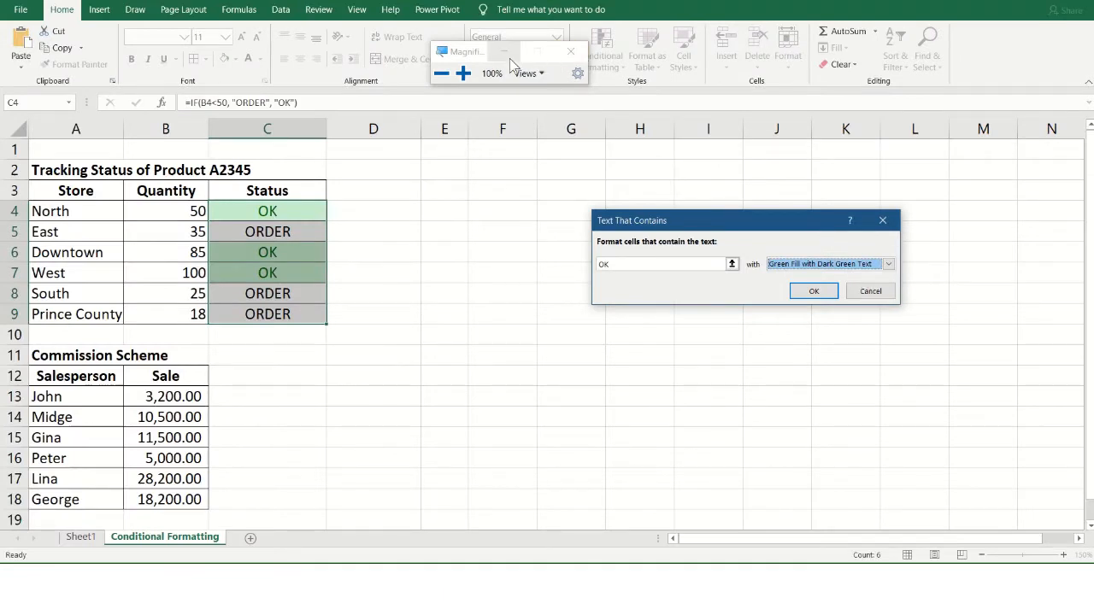
{"action": "key", "text": "super+Escape"}
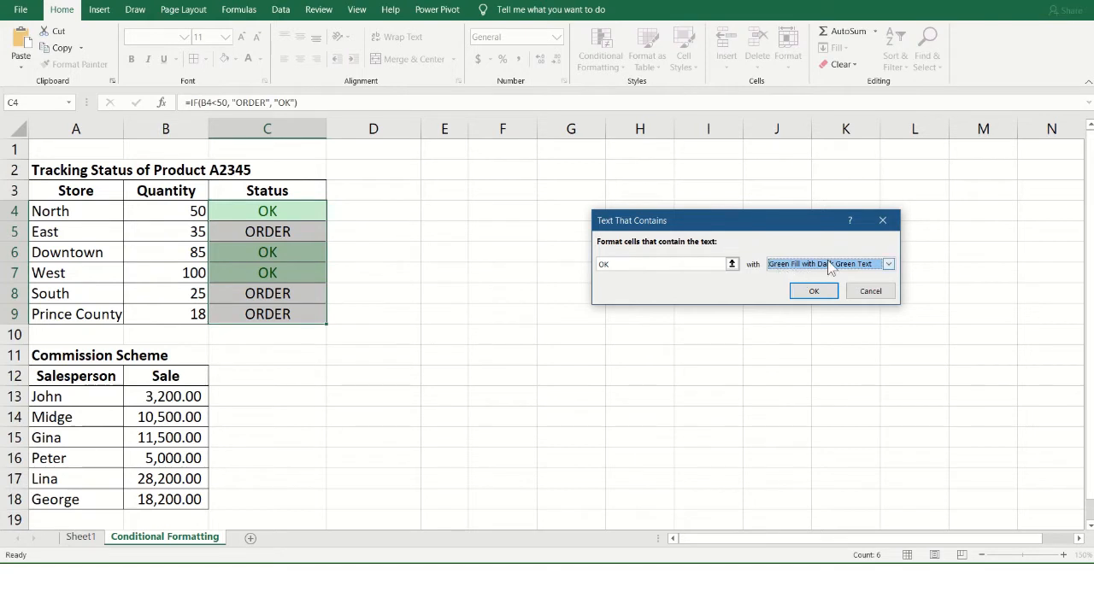
{"action": "left_click", "coordinate": [808, 293]}
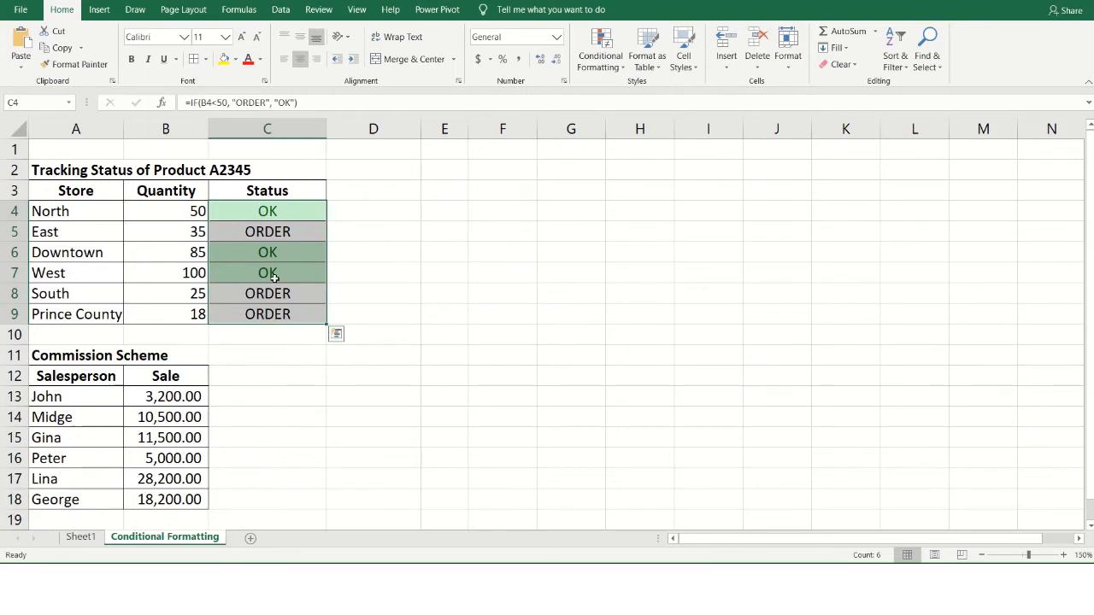
{"action": "left_click", "coordinate": [273, 277]}
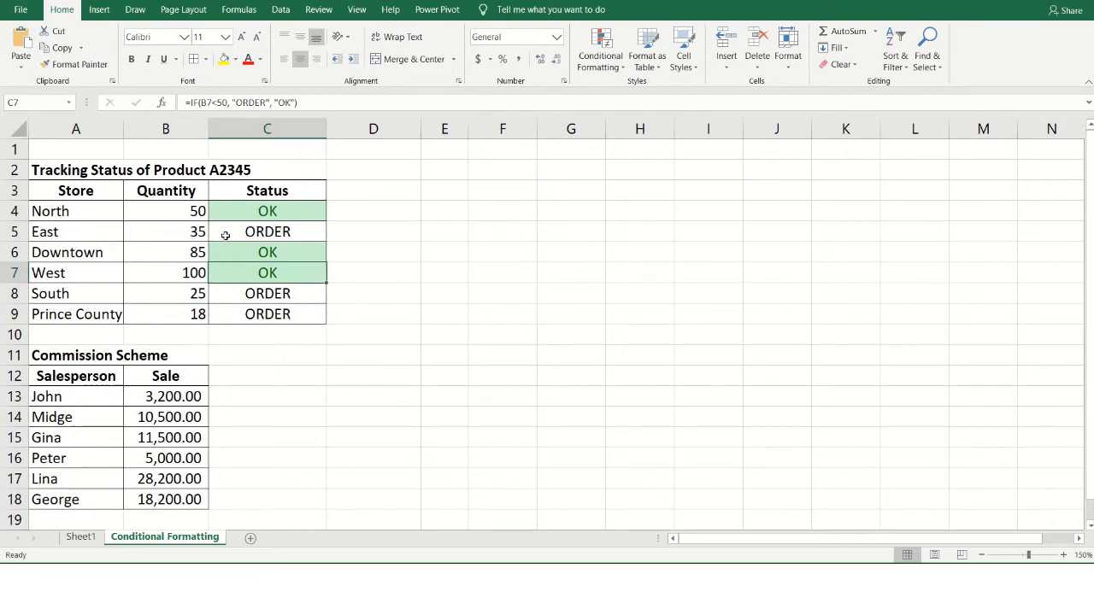
- Test the status highlighting by setting the North store's quantity in B4 to 49, and set it back to 50
{"action": "left_click", "coordinate": [171, 214]}
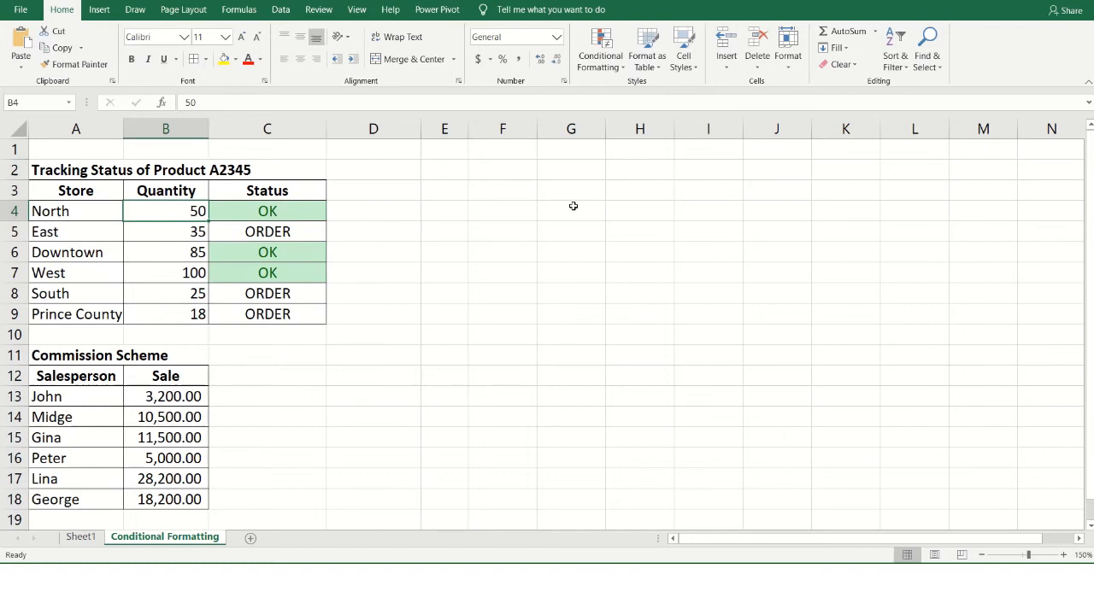
{"action": "type", "text": "49"}
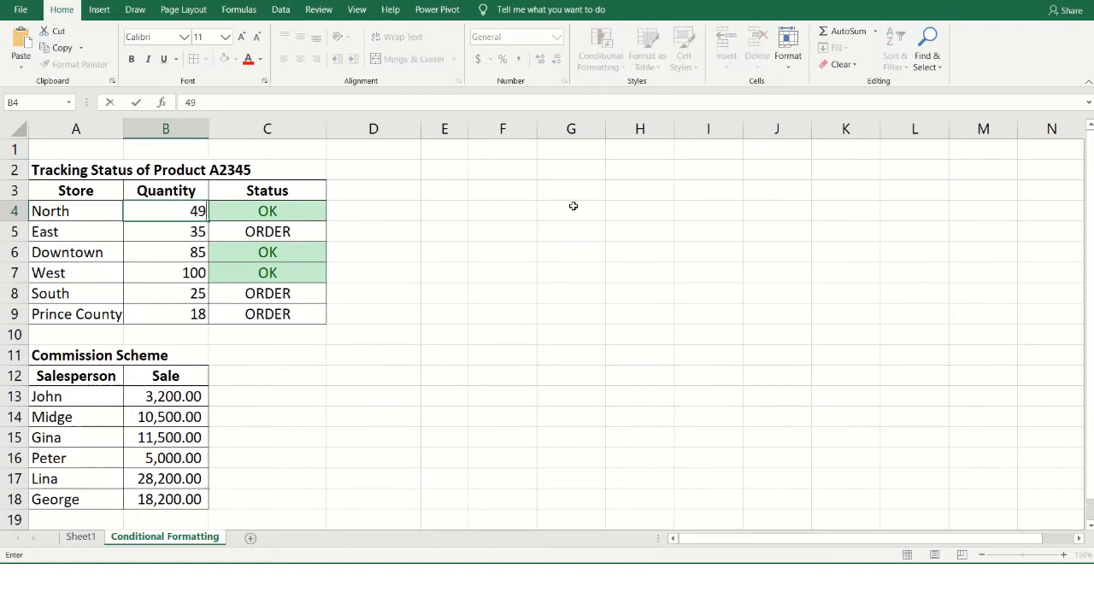
{"action": "key", "text": "Return"}
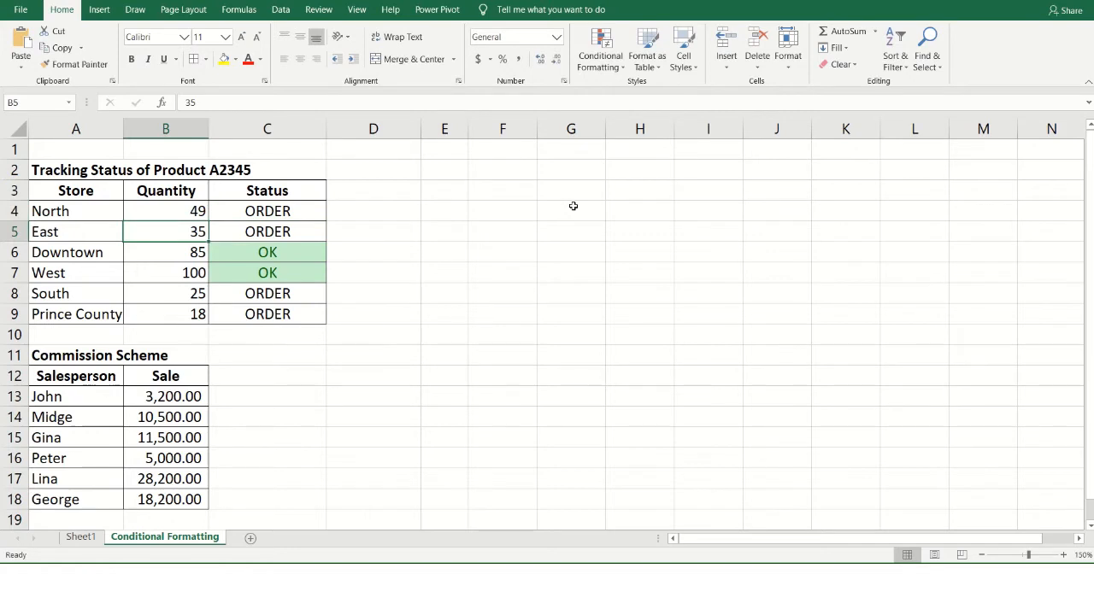
{"action": "key", "text": "Up"}
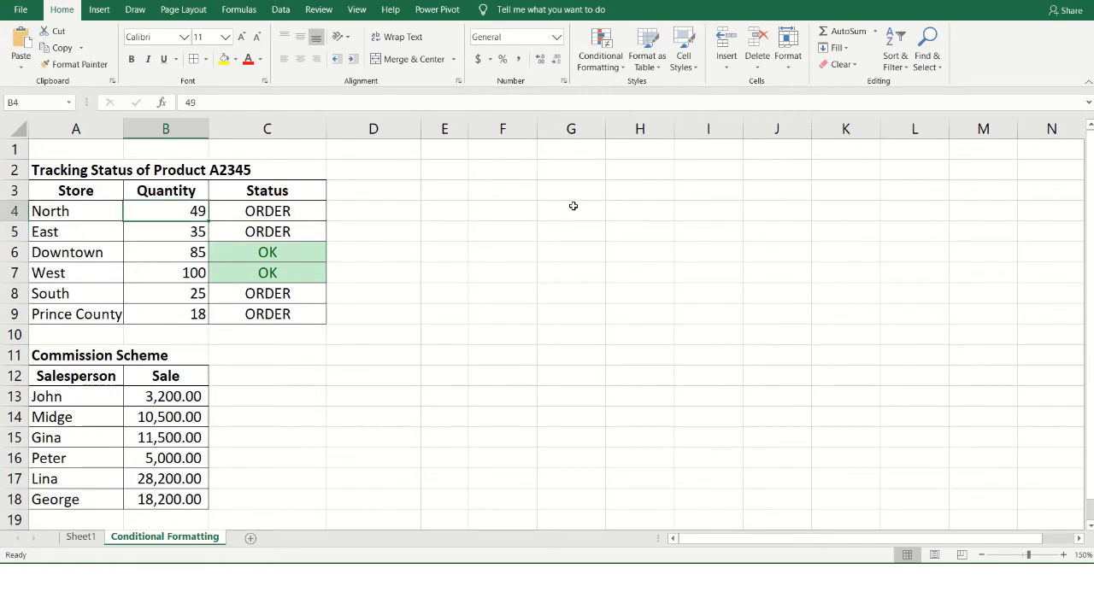
{"action": "type", "text": "50"}
{"action": "key", "text": "Return"}
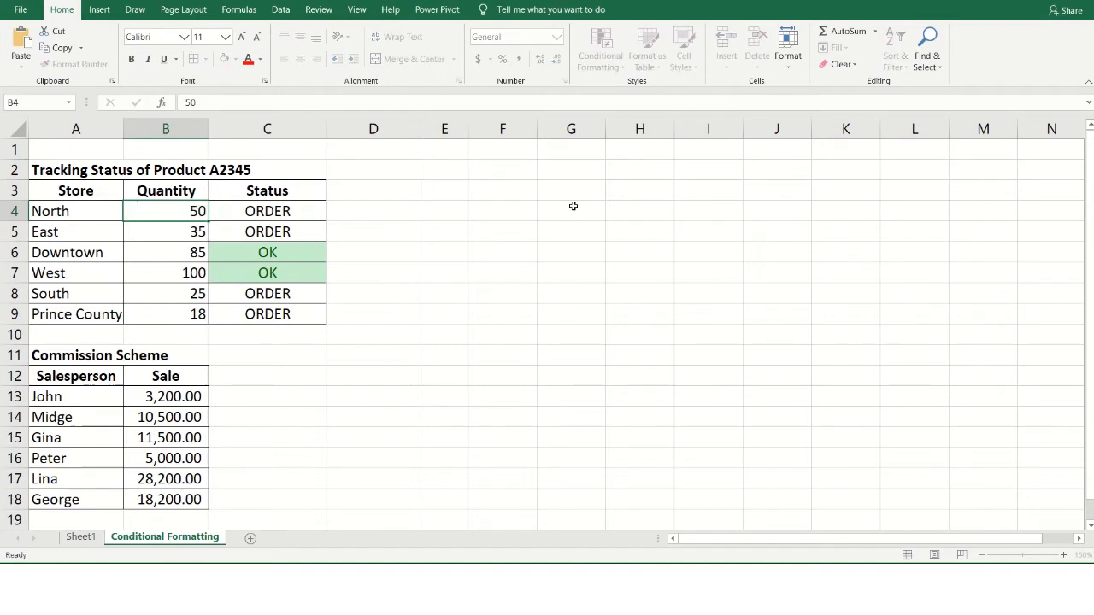
- Review the Status column C4:C9, checking the cells for the East and South stores
{"action": "left_click_drag", "start_coordinate": [323, 212], "coordinate": [290, 309]}
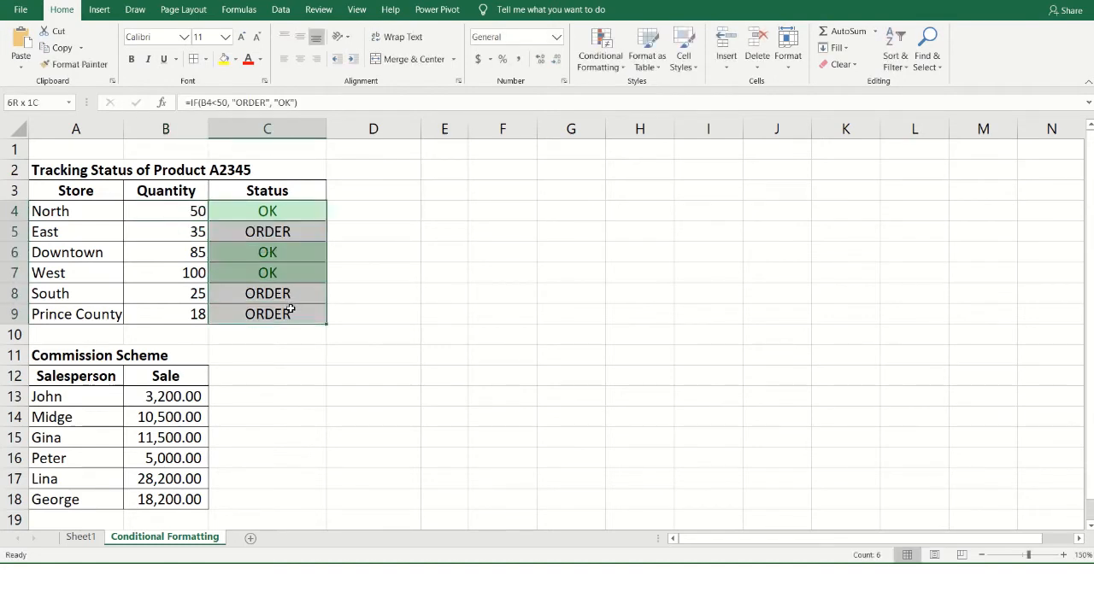
{"action": "left_click", "coordinate": [255, 233]}
{"action": "left_click", "coordinate": [271, 304]}
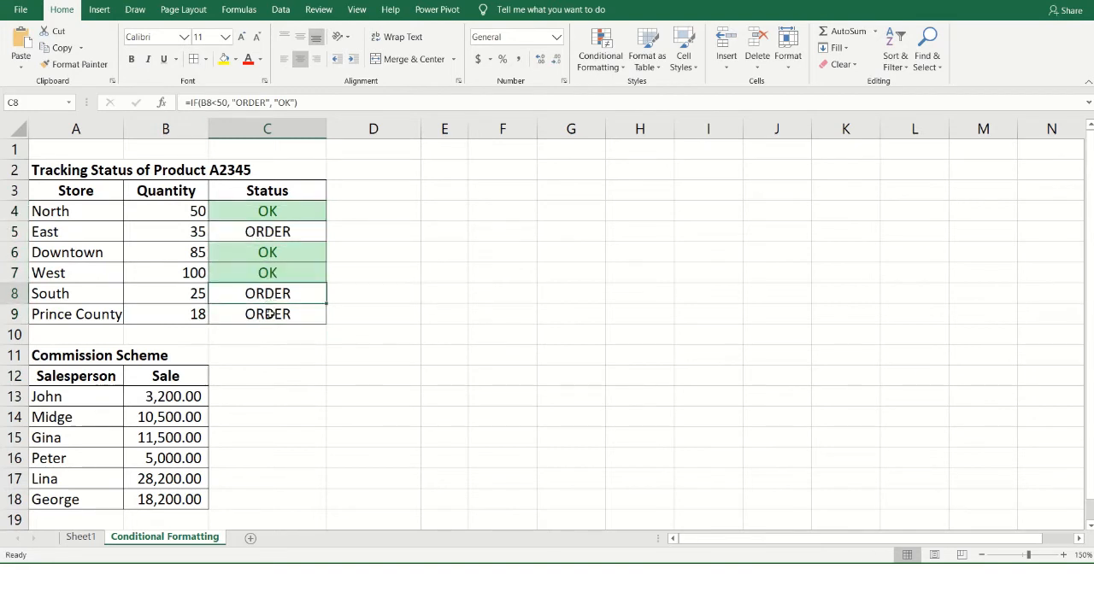
- Start a Text That Contains highlighting rule on the Status cells C4:C9 with the text "ORDER"
{"action": "left_click", "coordinate": [270, 316]}
{"action": "left_click_drag", "start_coordinate": [272, 210], "coordinate": [272, 313]}
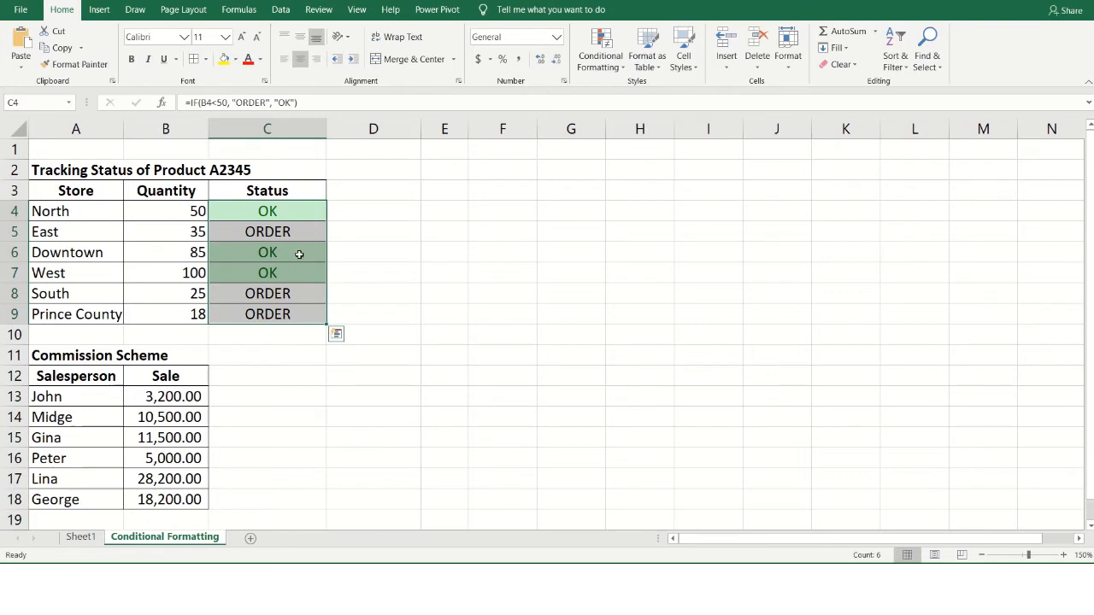
{"action": "left_click", "coordinate": [619, 65]}
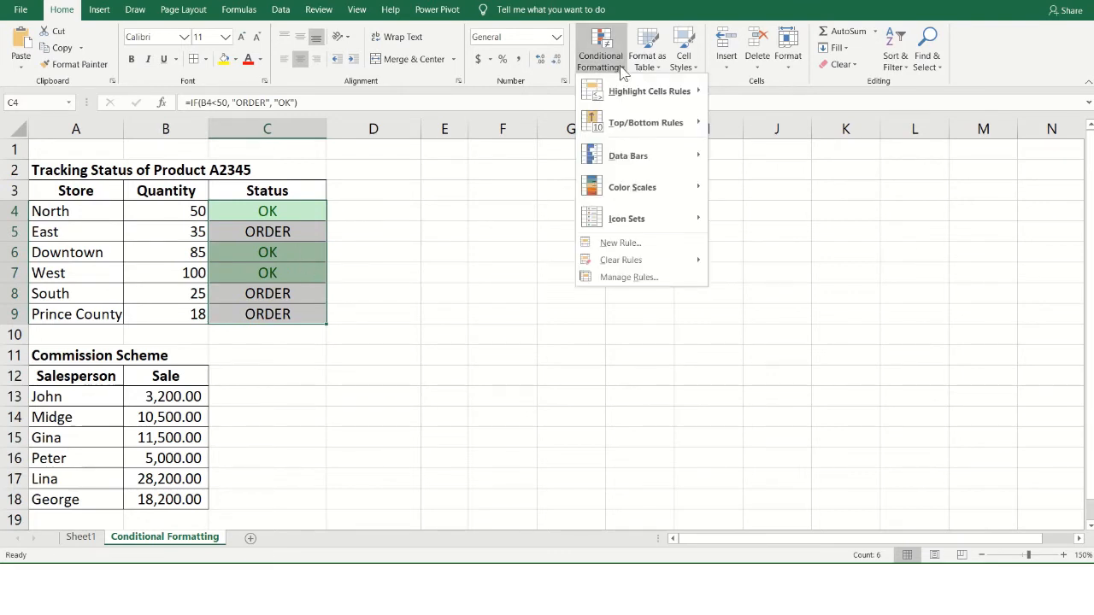
{"action": "mouse_move", "coordinate": [639, 99]}
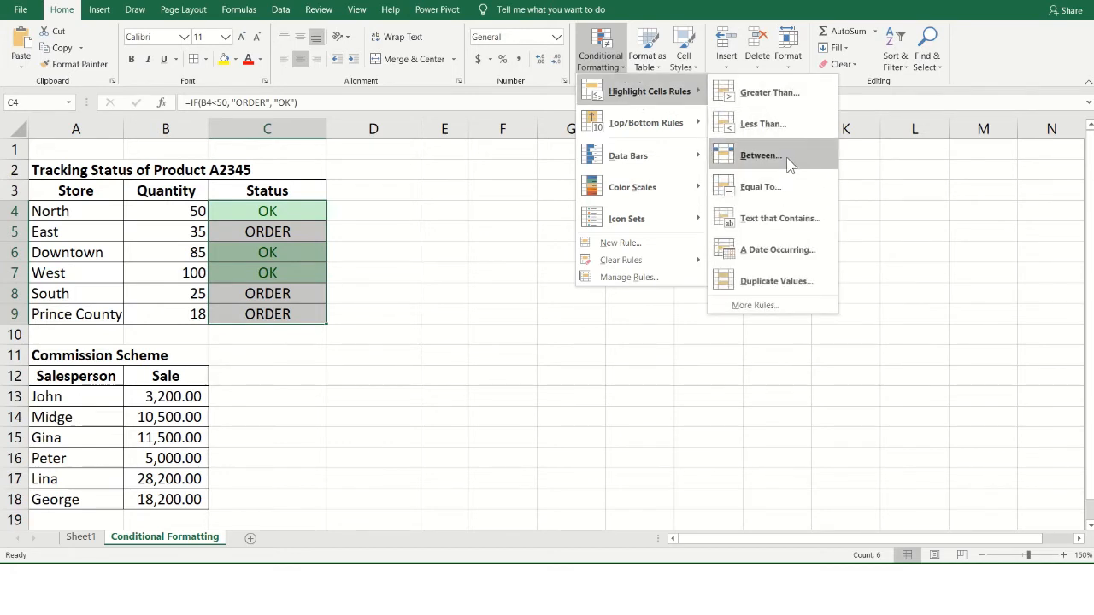
{"action": "left_click", "coordinate": [778, 221]}
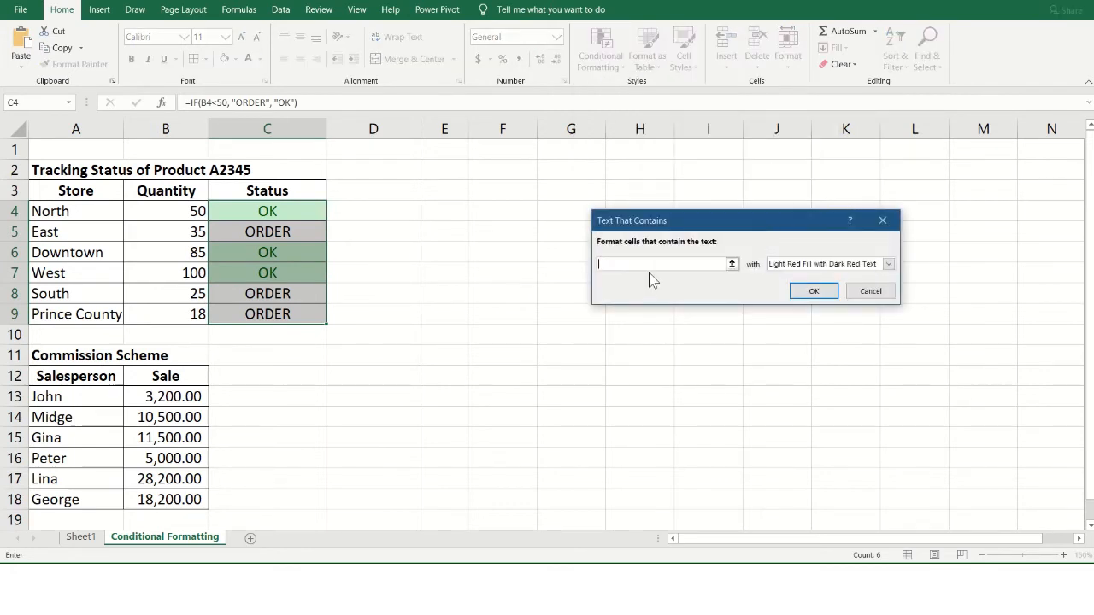
{"action": "type", "text": "ORDER"}
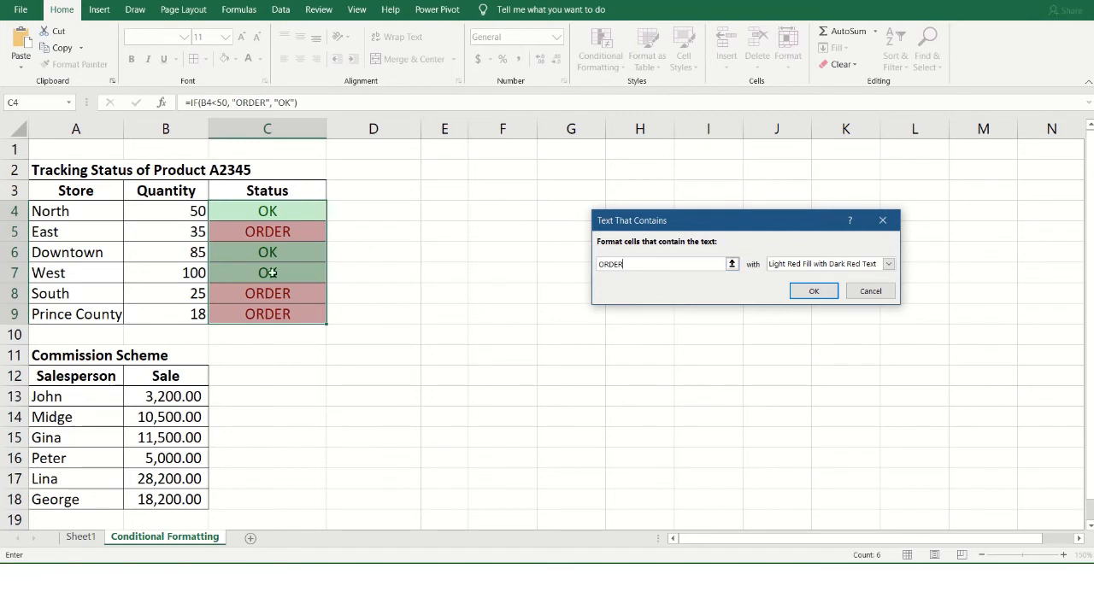
- Choose Light Red Fill with Dark Red Text for the "ORDER" rule and apply it to the Status cells
{"action": "left_click", "coordinate": [889, 264]}
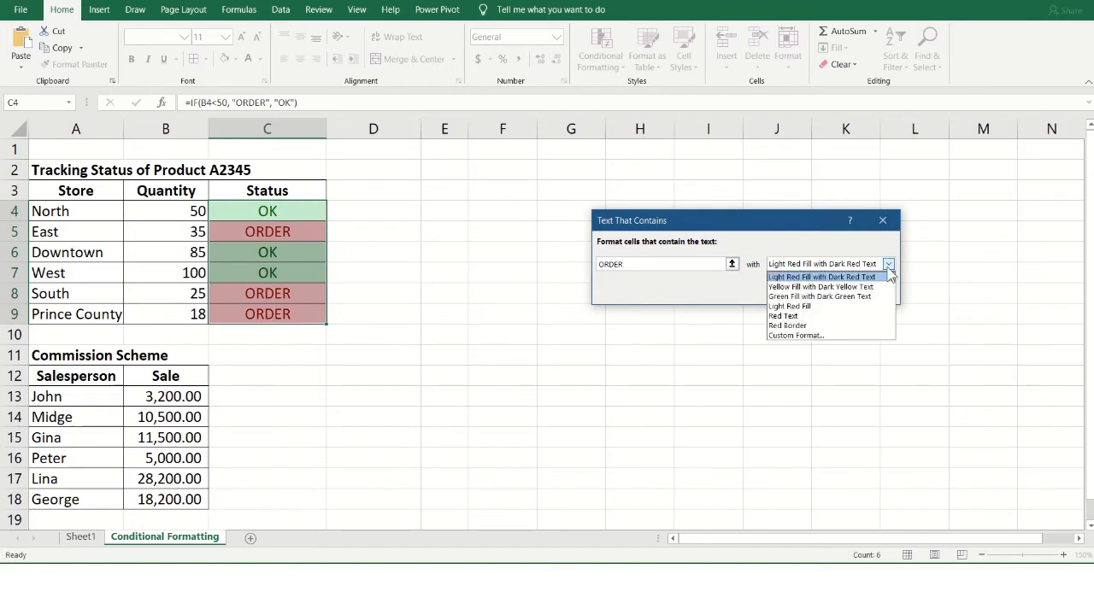
{"action": "left_click", "coordinate": [787, 279]}
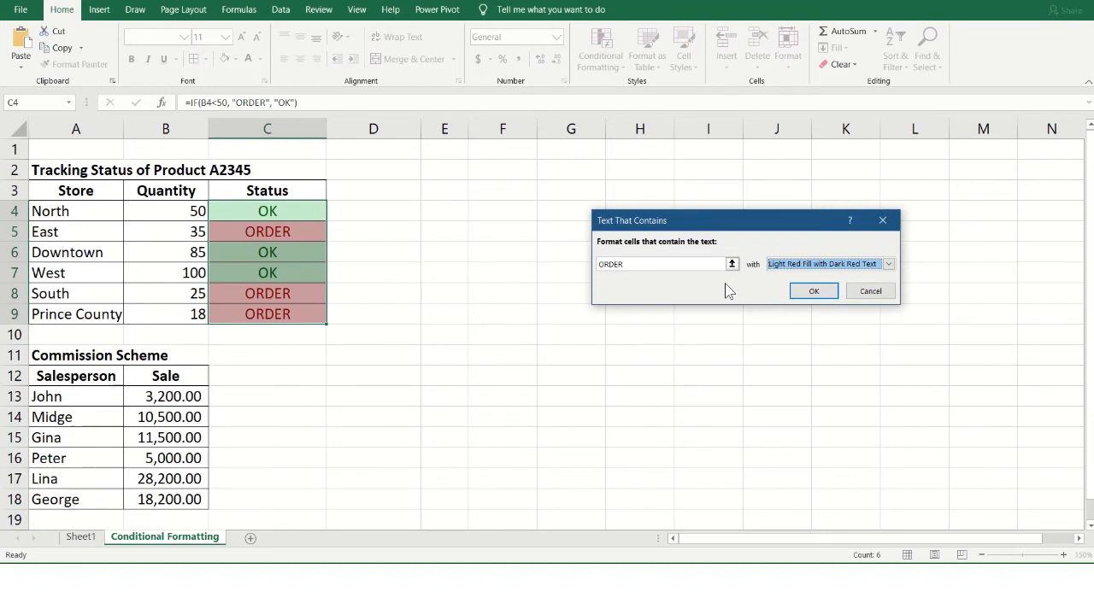
{"action": "left_click", "coordinate": [801, 296]}
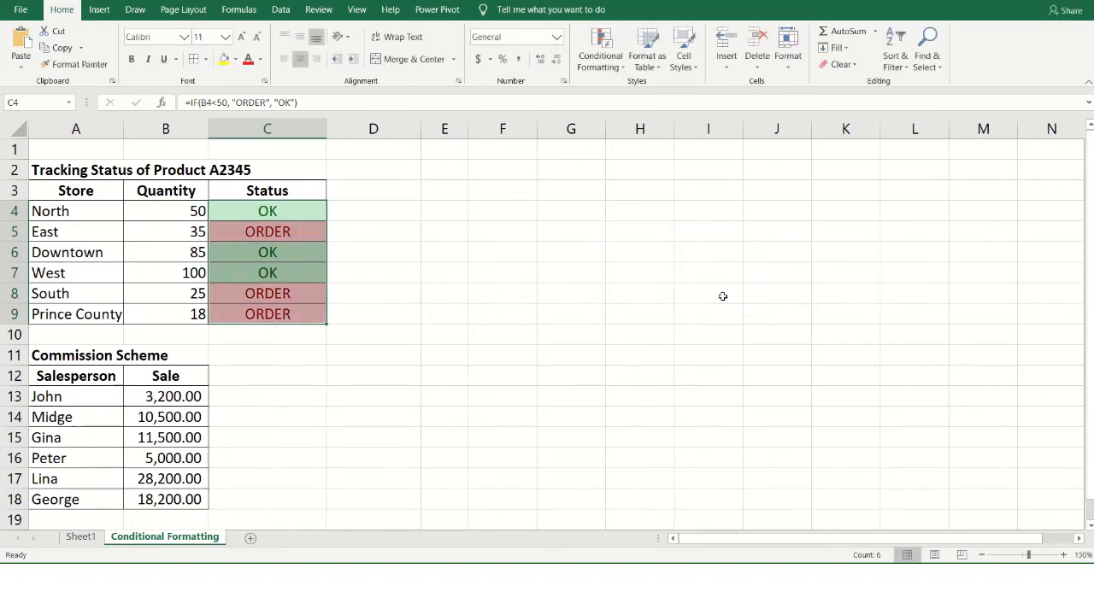
{"action": "left_click", "coordinate": [506, 291]}
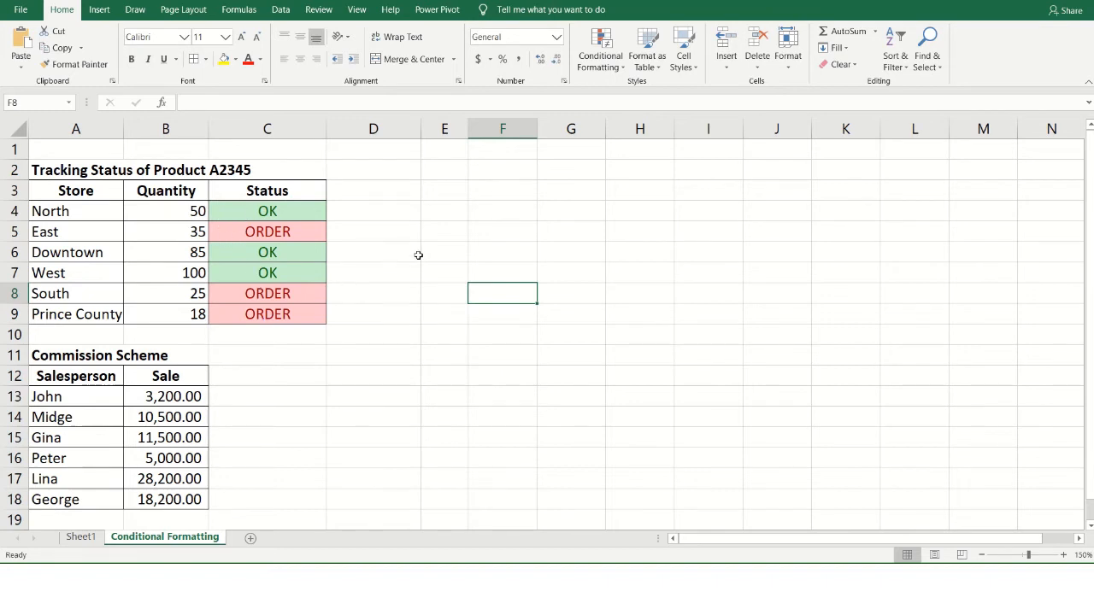
- Review the highlighting of the Status cells C4:C9 and the Sale figures B13:B18 in the Commission Scheme table
{"action": "scroll", "coordinate": [418, 255], "scroll_direction": "down", "scroll_amount": 3}
{"action": "scroll", "coordinate": [418, 256], "scroll_direction": "up", "scroll_amount": 3}
{"action": "left_click_drag", "start_coordinate": [298, 211], "coordinate": [301, 314]}
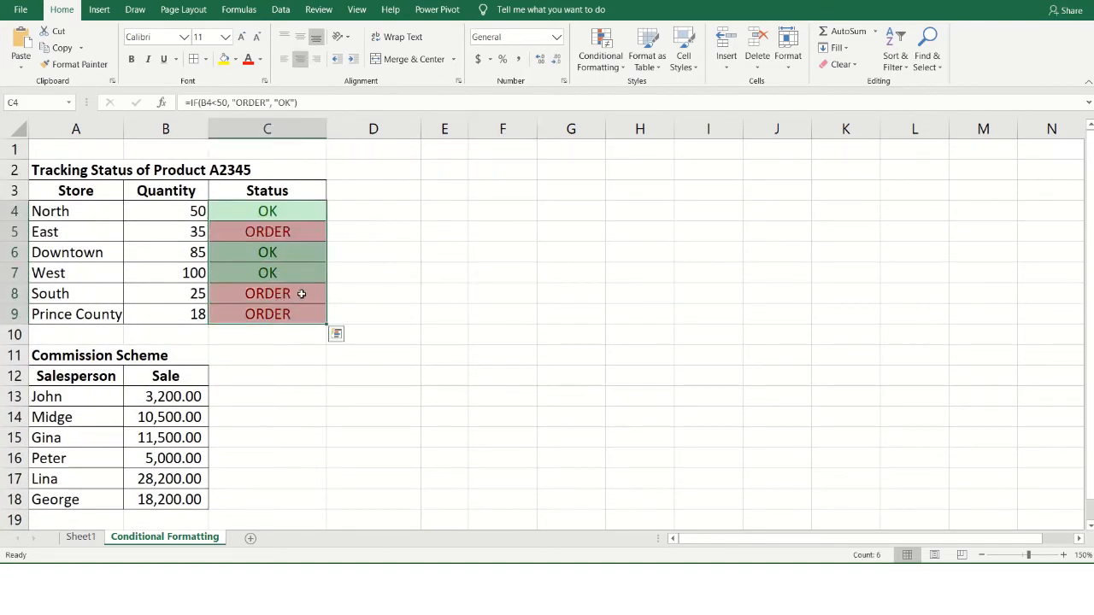
{"action": "left_click", "coordinate": [292, 210]}
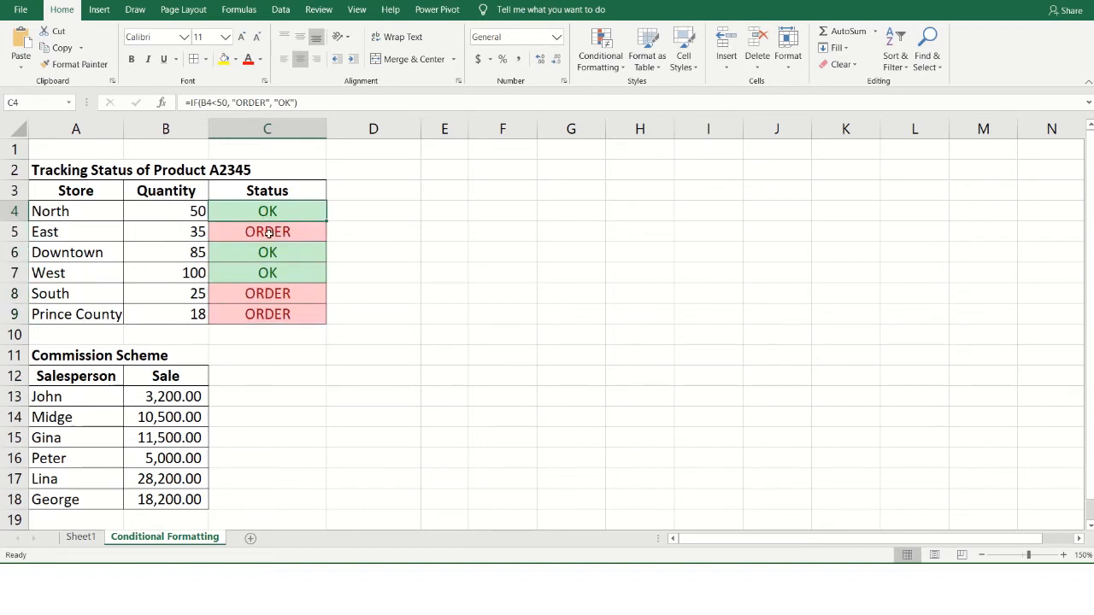
{"action": "scroll", "coordinate": [282, 273], "scroll_direction": "down", "scroll_amount": 3}
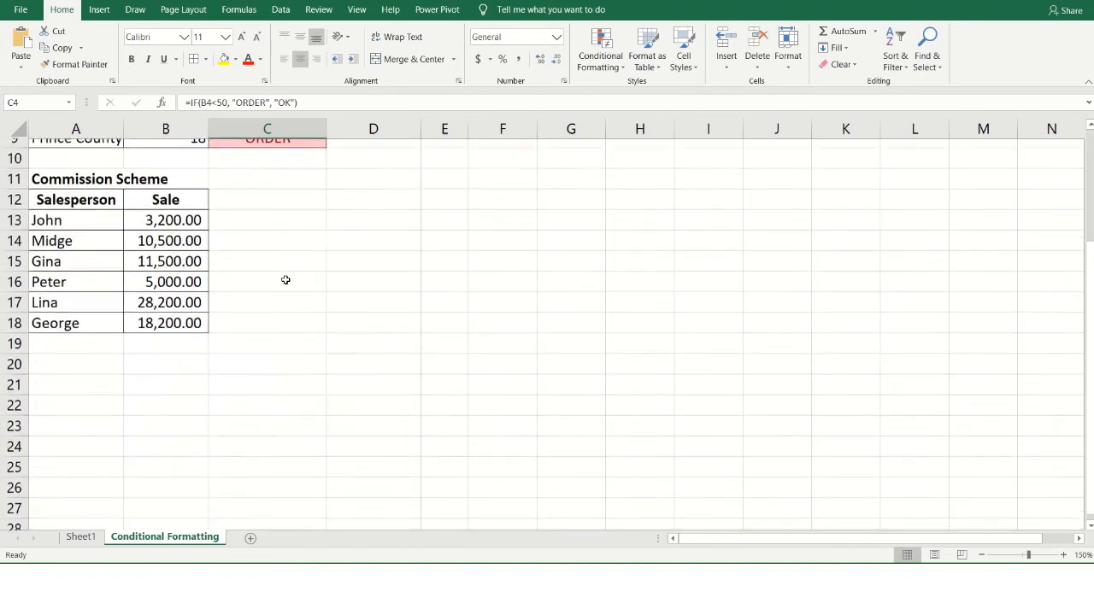
{"action": "scroll", "coordinate": [306, 225], "scroll_direction": "up", "scroll_amount": 1}
{"action": "scroll", "coordinate": [306, 225], "scroll_direction": "down", "scroll_amount": 1}
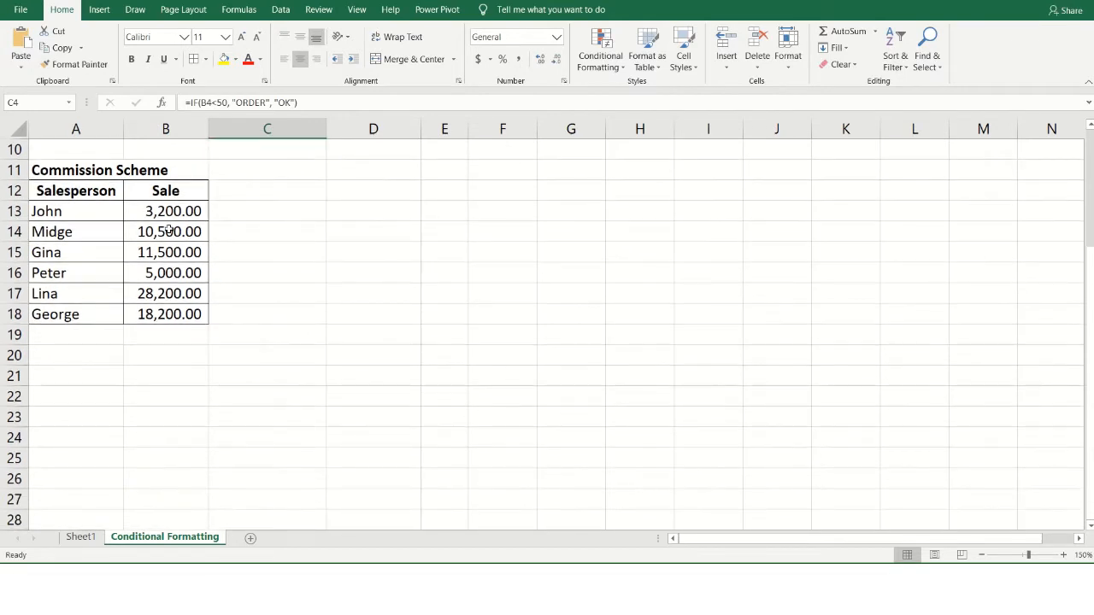
{"action": "left_click_drag", "start_coordinate": [159, 217], "coordinate": [166, 316]}
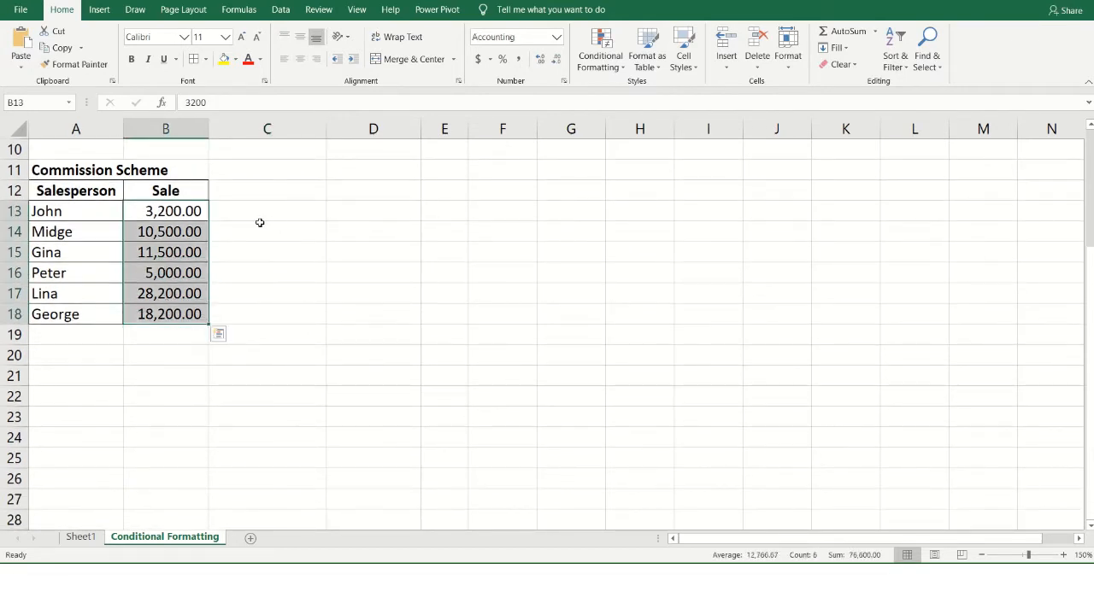
{"action": "left_click", "coordinate": [330, 249]}
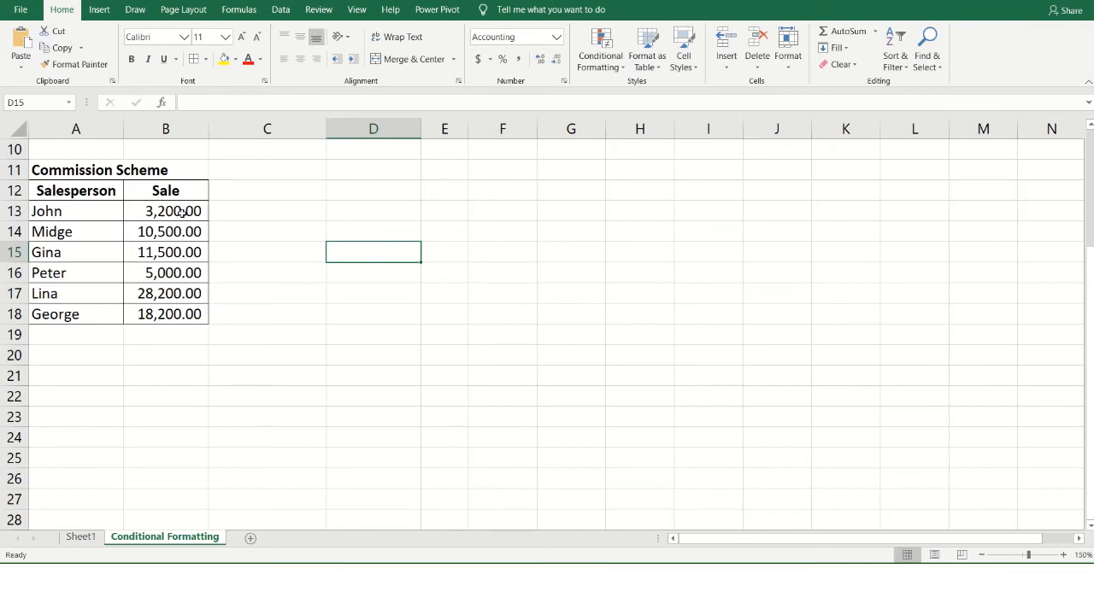
- Start a Less Than highlighting rule on the Sale cells B13:B18 with the threshold 10000
{"action": "left_click_drag", "start_coordinate": [182, 213], "coordinate": [184, 313]}
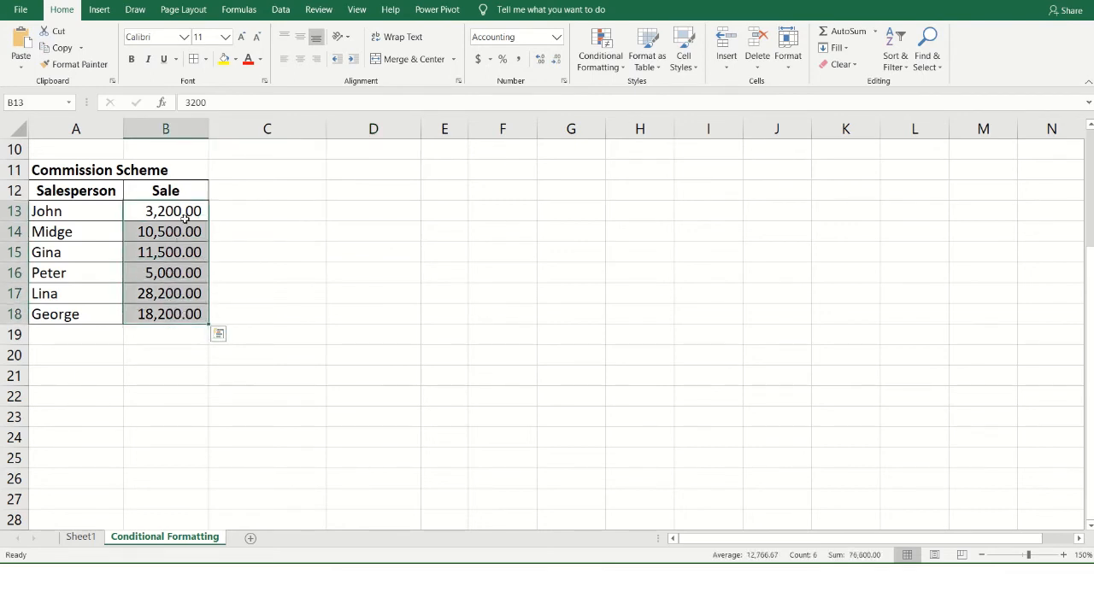
{"action": "left_click", "coordinate": [621, 66]}
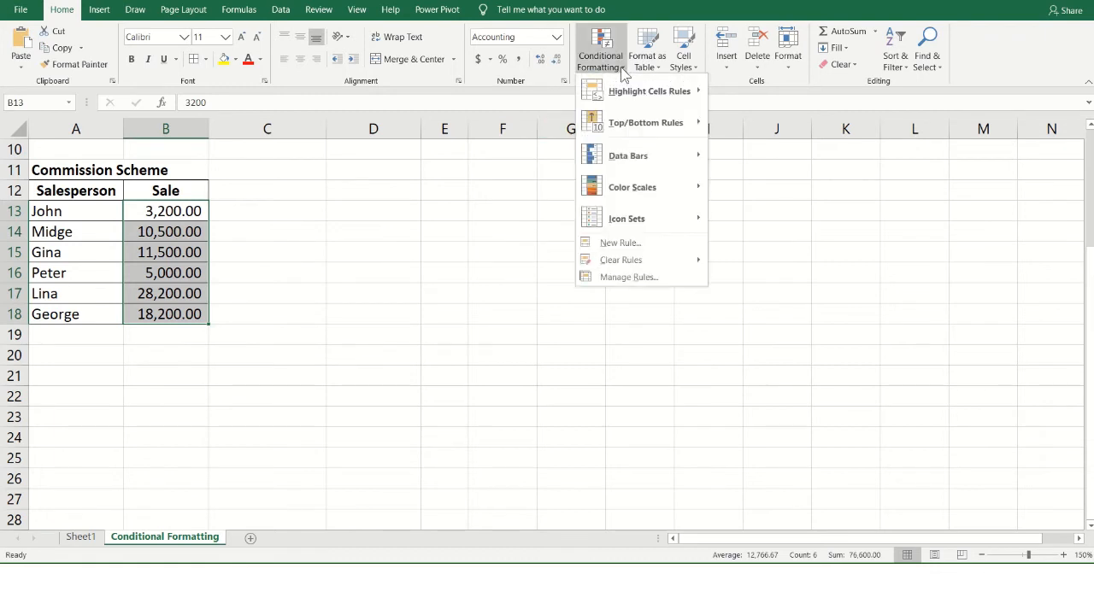
{"action": "mouse_move", "coordinate": [605, 100]}
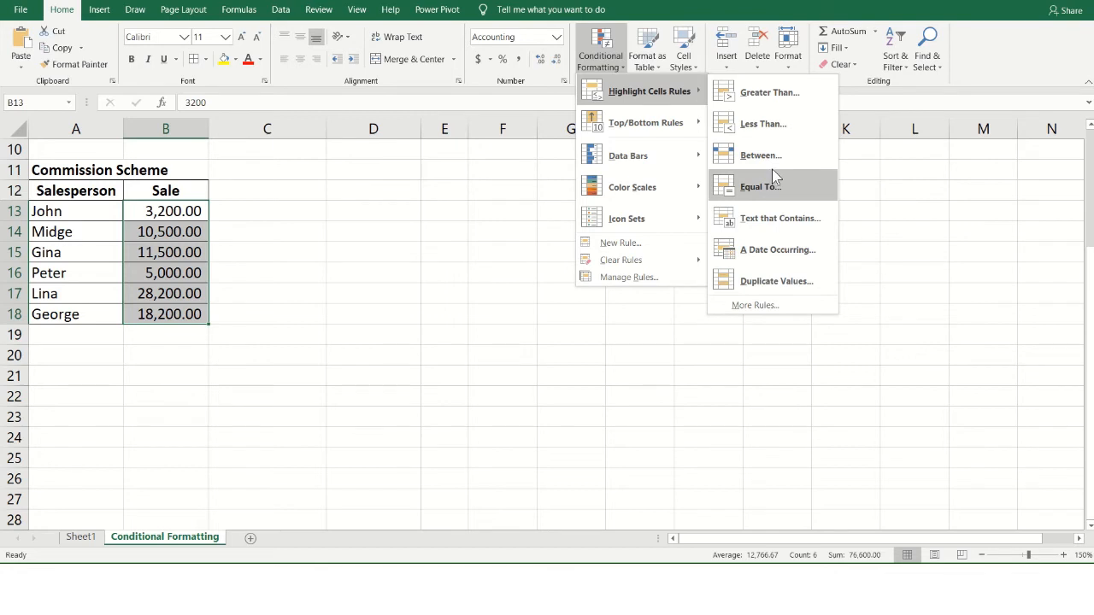
{"action": "left_click", "coordinate": [729, 129]}
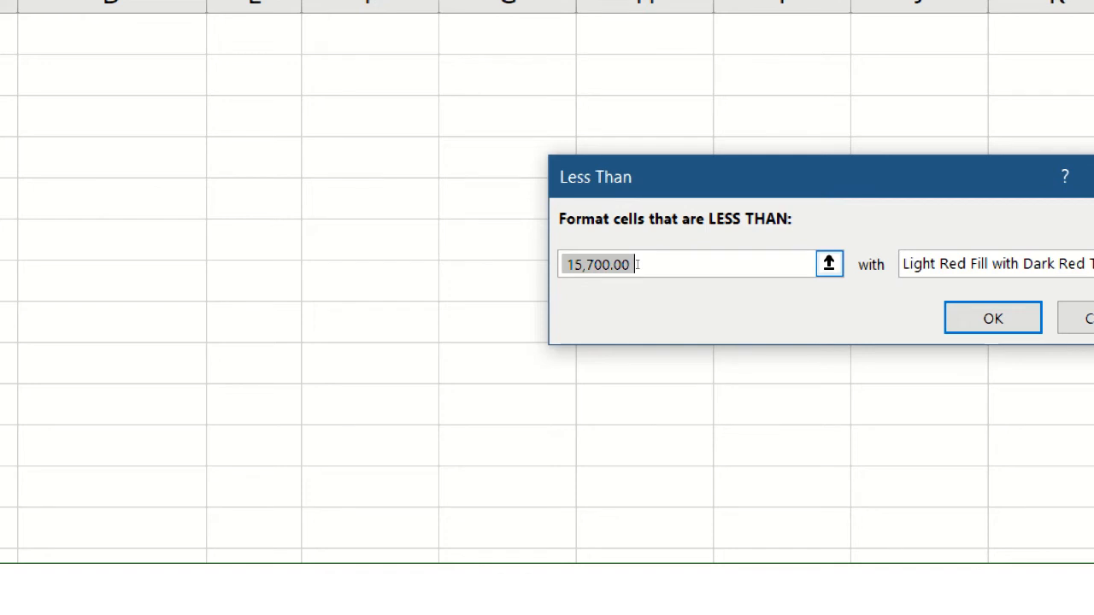
{"action": "type", "text": "10000"}
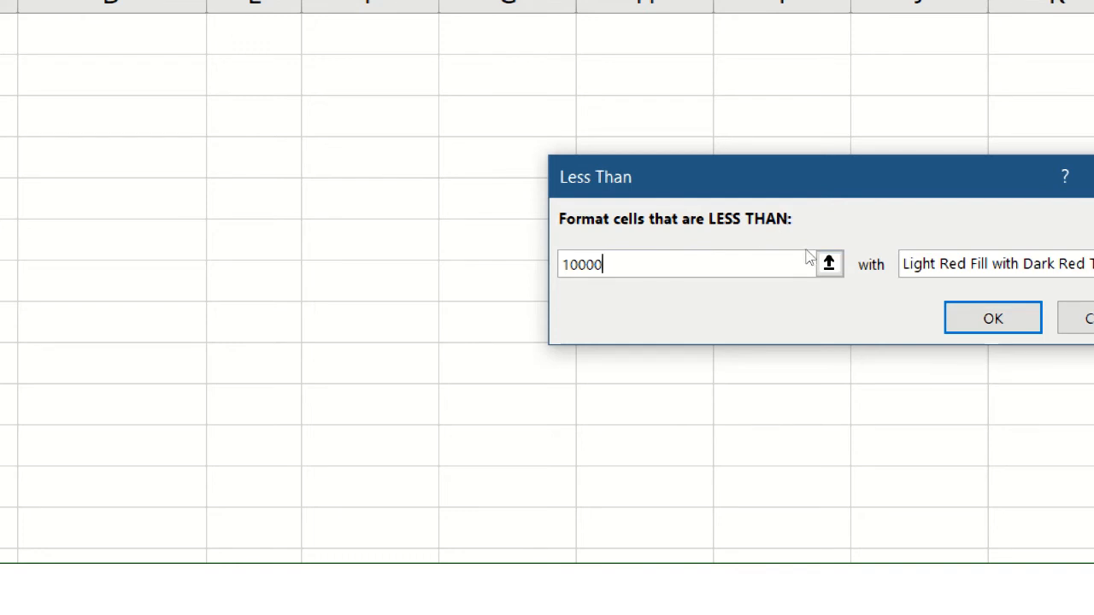
- Choose Light Red Fill with Dark Red Text for the Less Than rule and apply it to the Sale cells
{"action": "left_click_drag", "start_coordinate": [792, 180], "coordinate": [590, 156]}
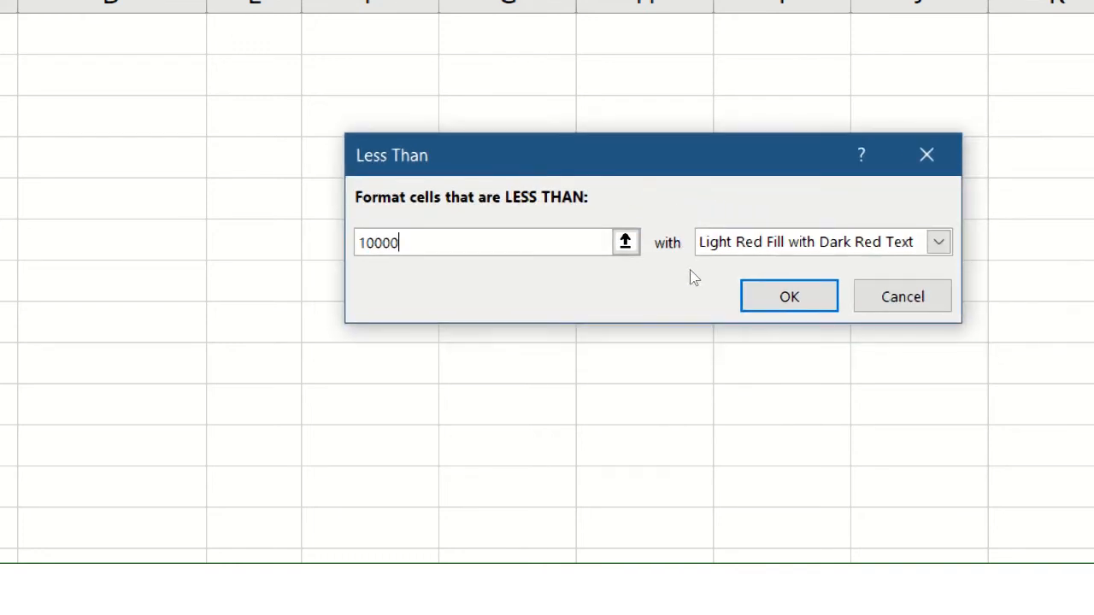
{"action": "left_click", "coordinate": [778, 248]}
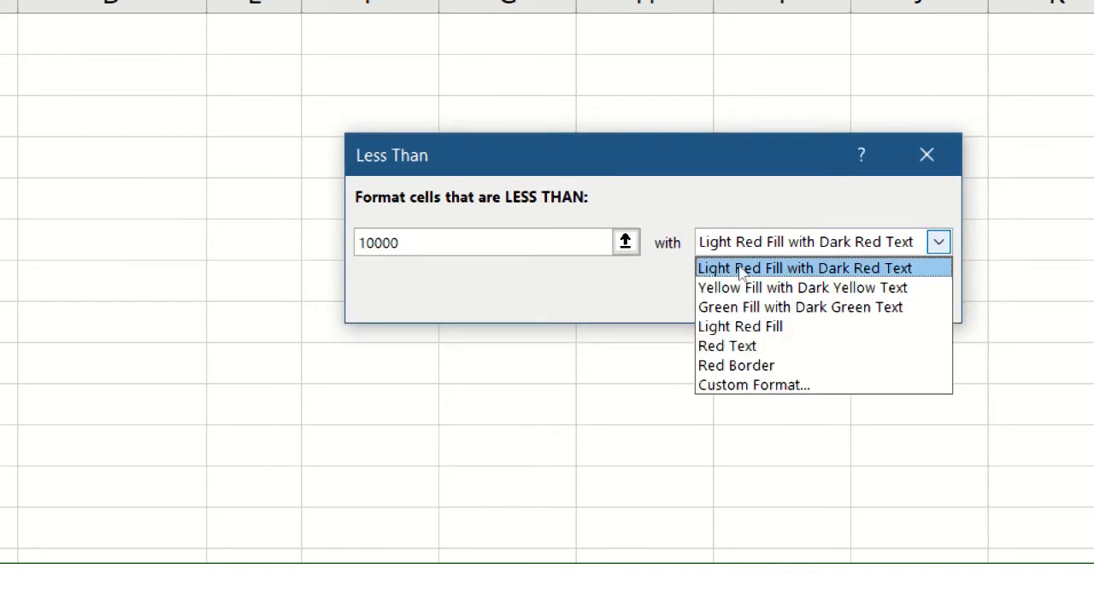
{"action": "left_click", "coordinate": [740, 270]}
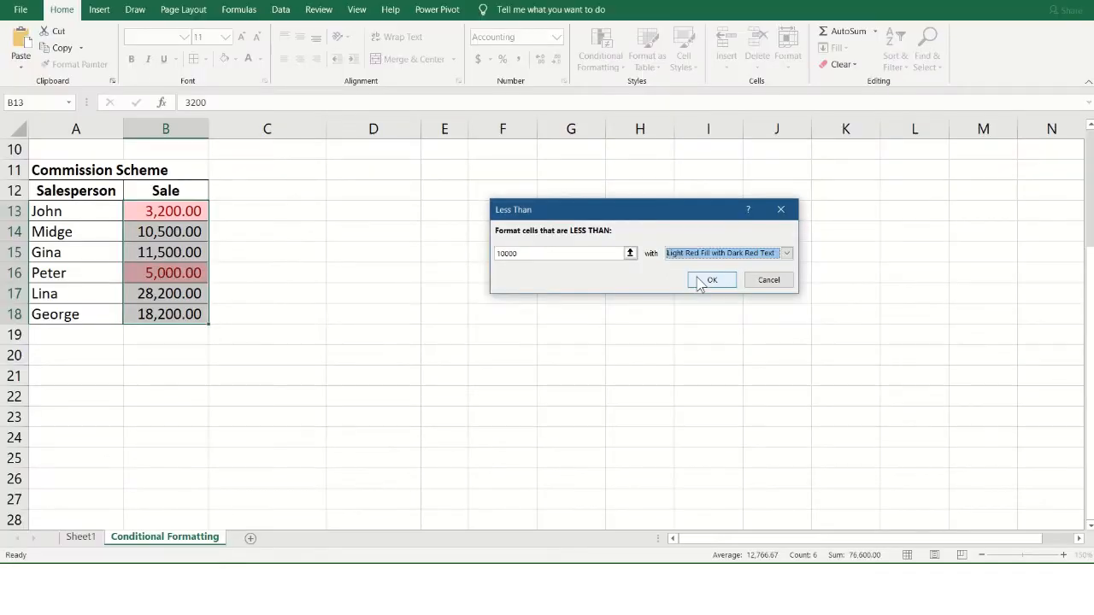
{"action": "left_click", "coordinate": [698, 281]}
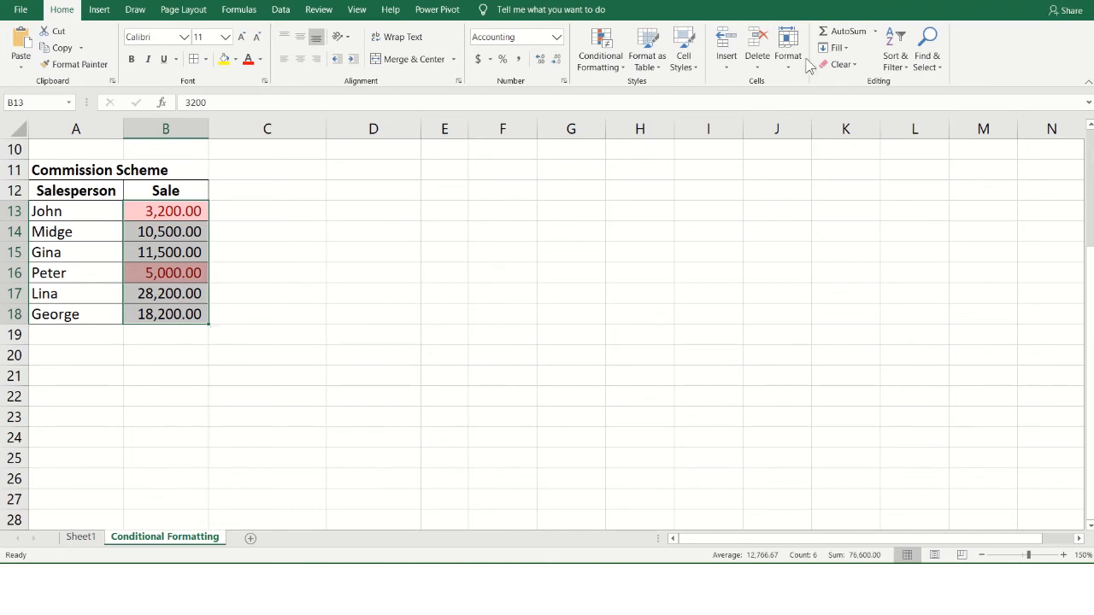
- Start a custom highlighting rule on the Sale cells B13:B18 for cell values greater than or equal to 10000
{"action": "left_click", "coordinate": [614, 75]}
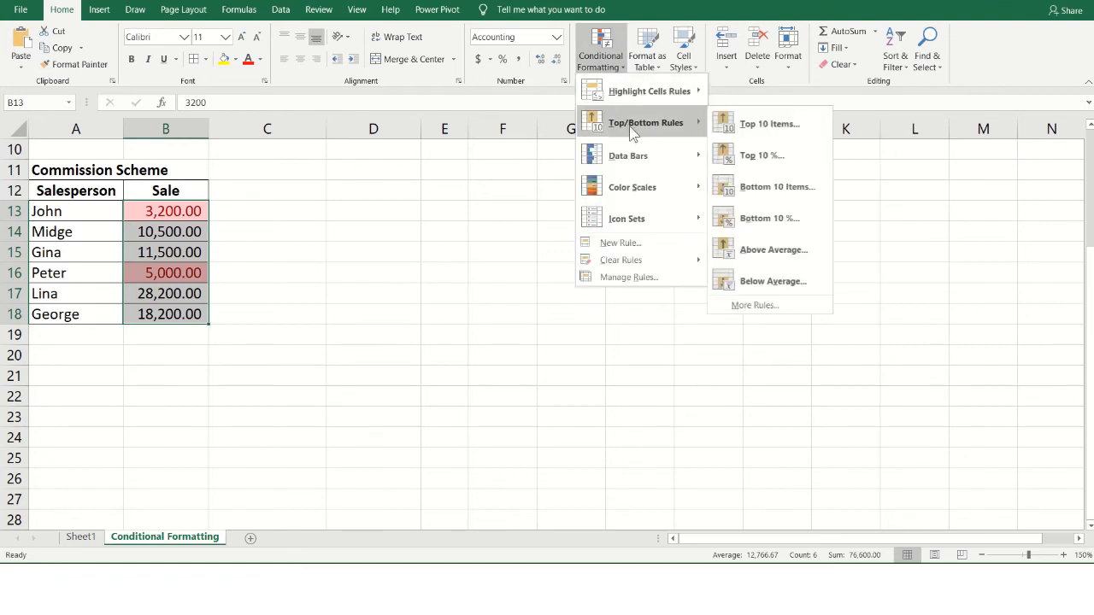
{"action": "mouse_move", "coordinate": [632, 100]}
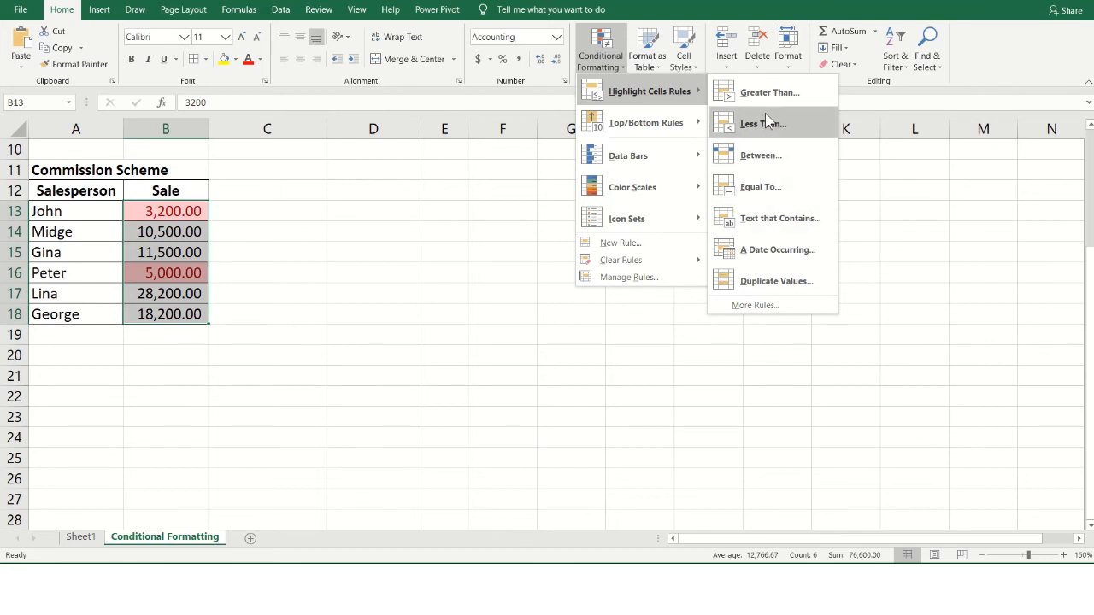
{"action": "left_click", "coordinate": [745, 308]}
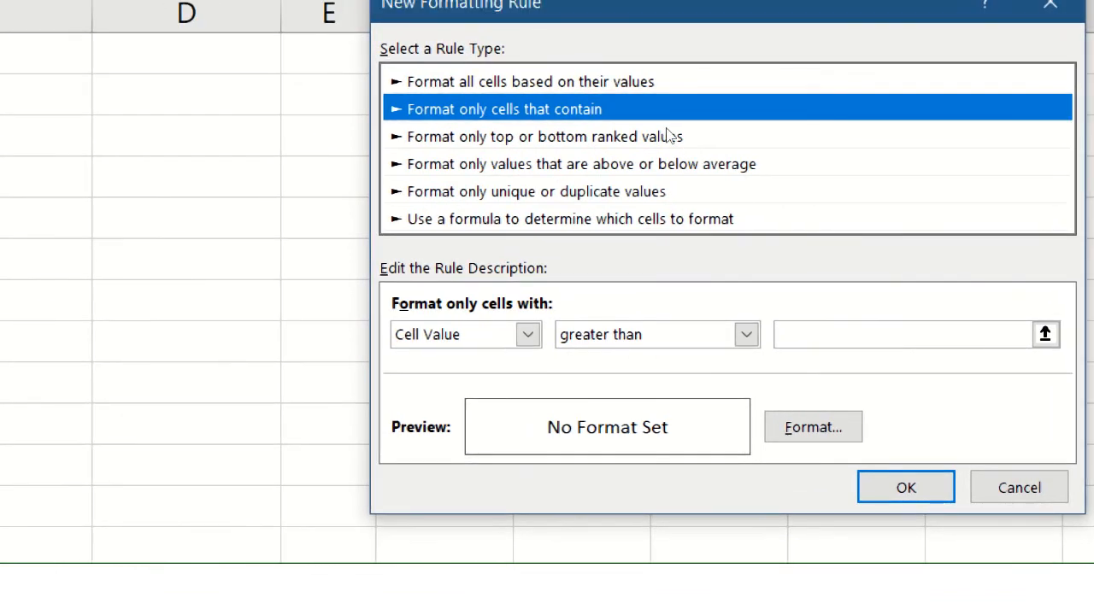
{"action": "left_click_drag", "start_coordinate": [666, 127], "coordinate": [581, 127]}
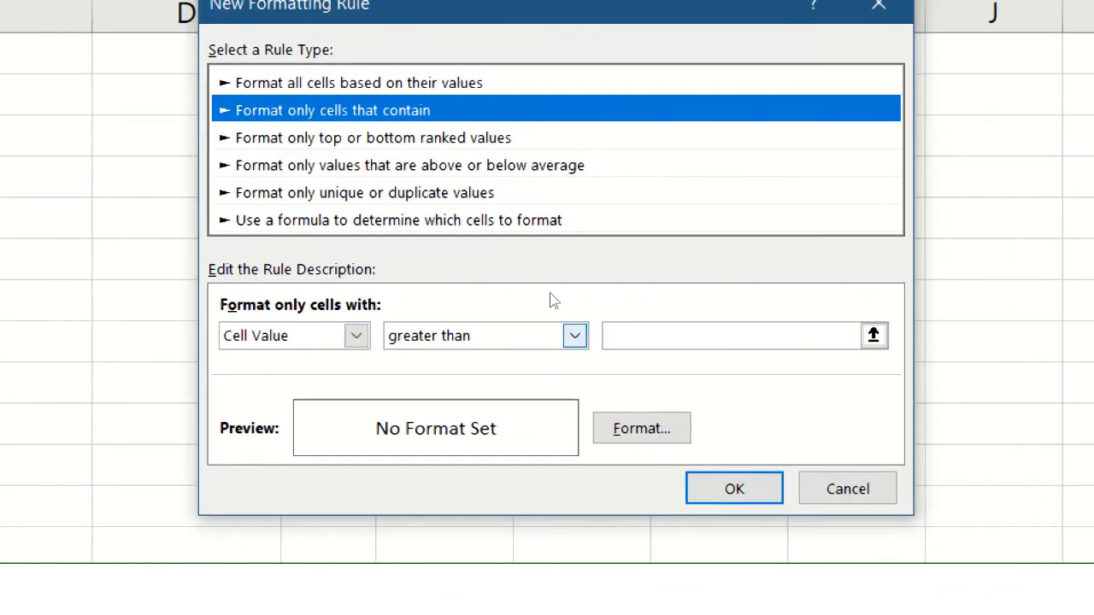
{"action": "left_click", "coordinate": [575, 335]}
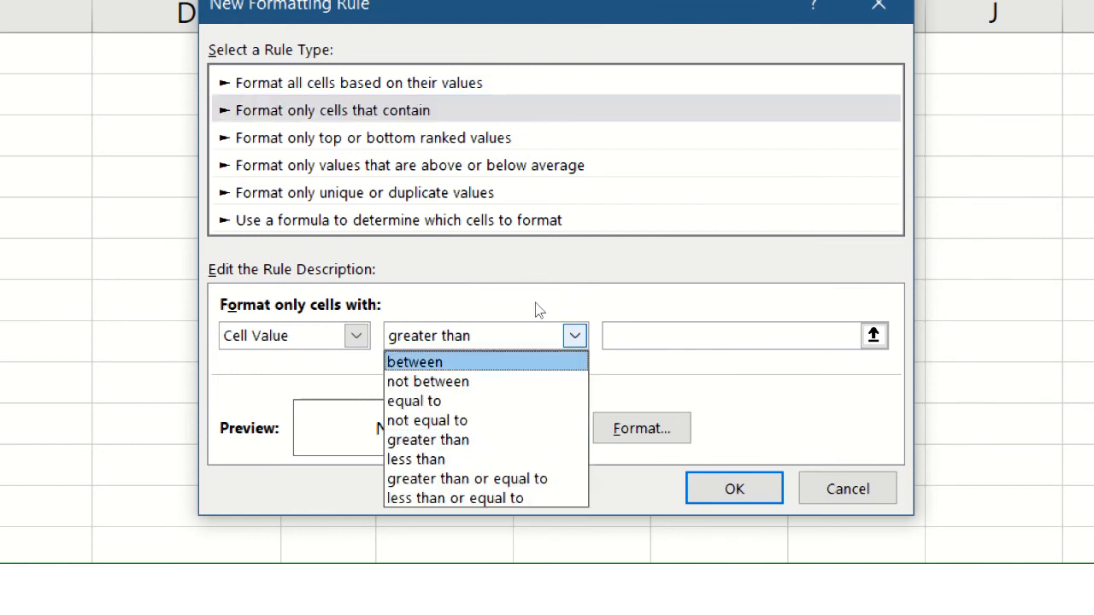
{"action": "key", "text": "Down"}
{"action": "key", "text": "Down"}
{"action": "key", "text": "Down"}
{"action": "key", "text": "Down"}
{"action": "key", "text": "Return"}
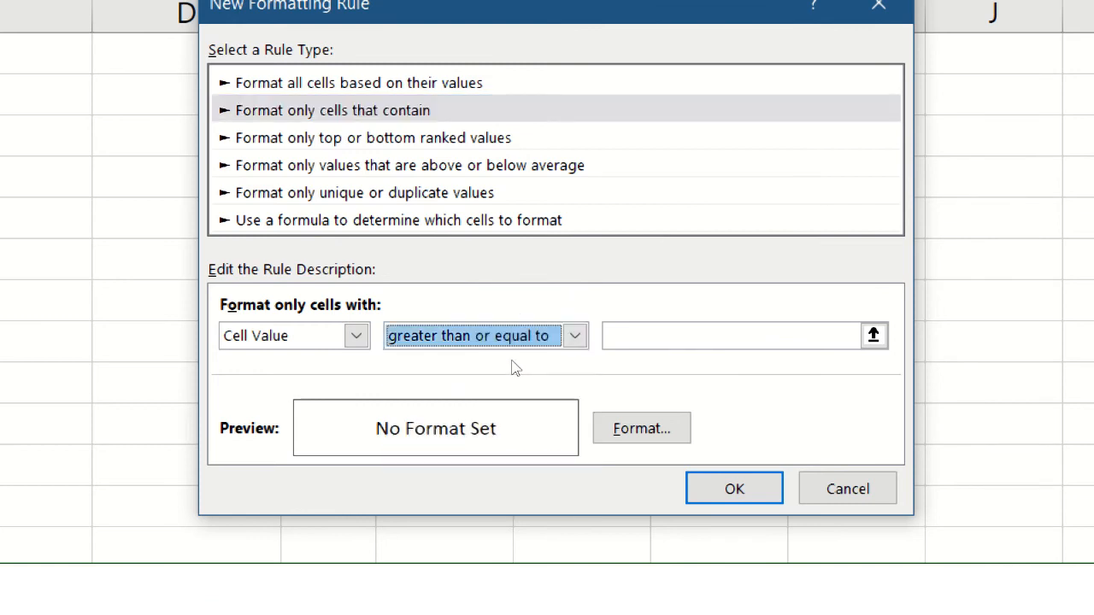
{"action": "key", "text": "Tab"}
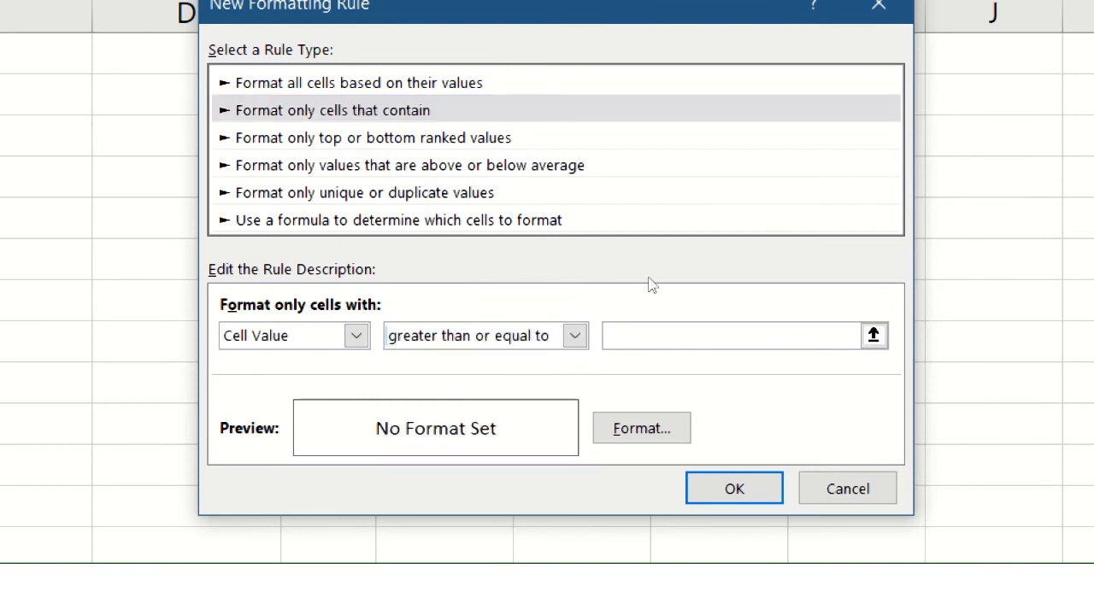
{"action": "type", "text": "10000"}
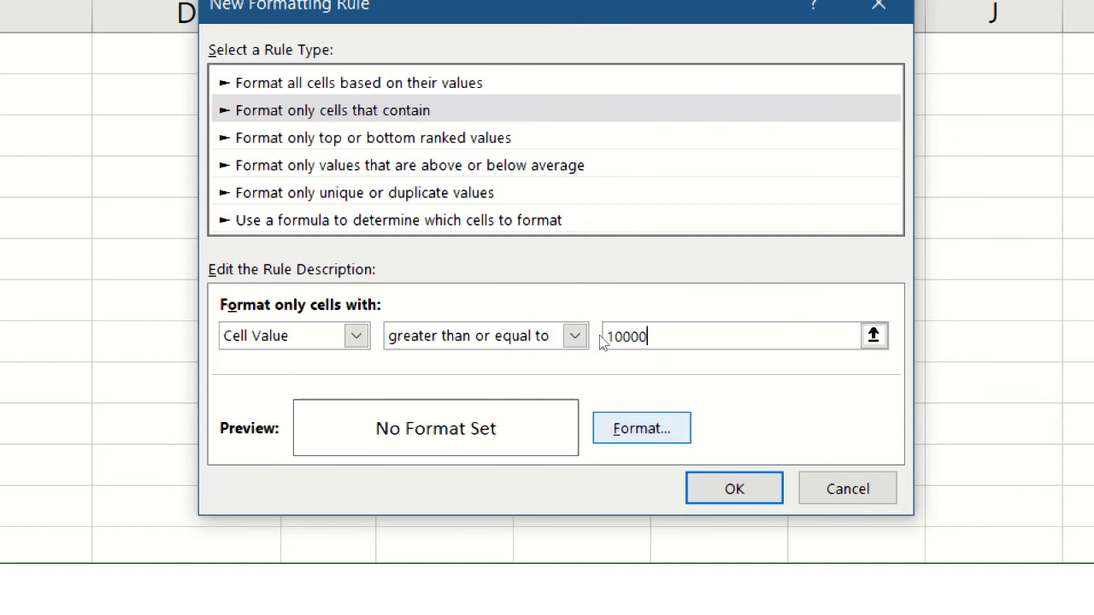
- Set the font in the greater-than-or-equal-to rule's format to Bold with the standard dark blue color
{"action": "key", "text": "alt+f"}
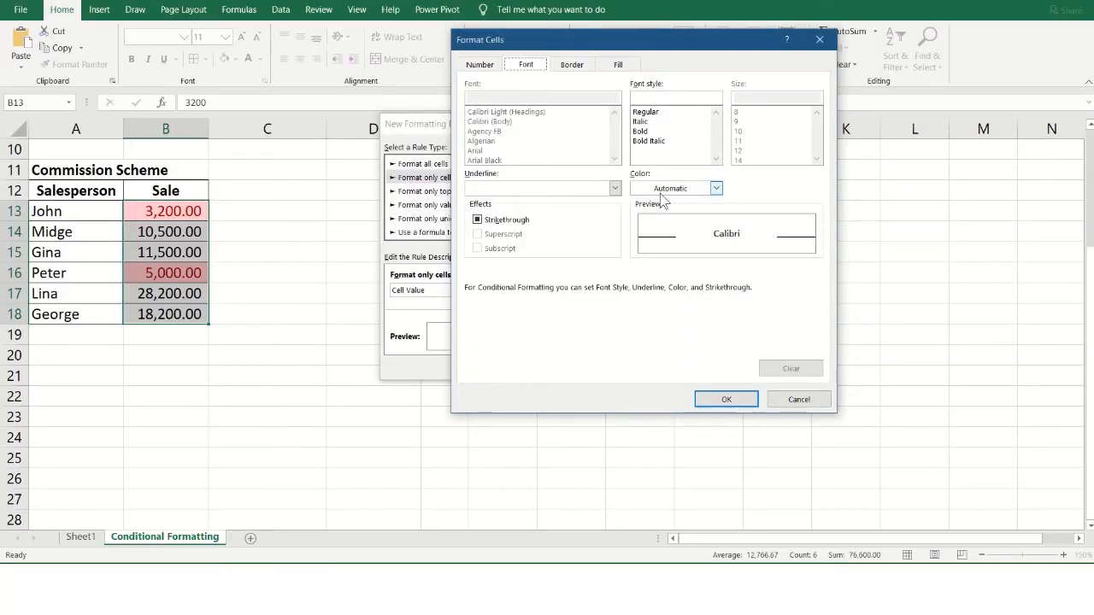
{"action": "left_click_drag", "start_coordinate": [673, 43], "coordinate": [569, 82]}
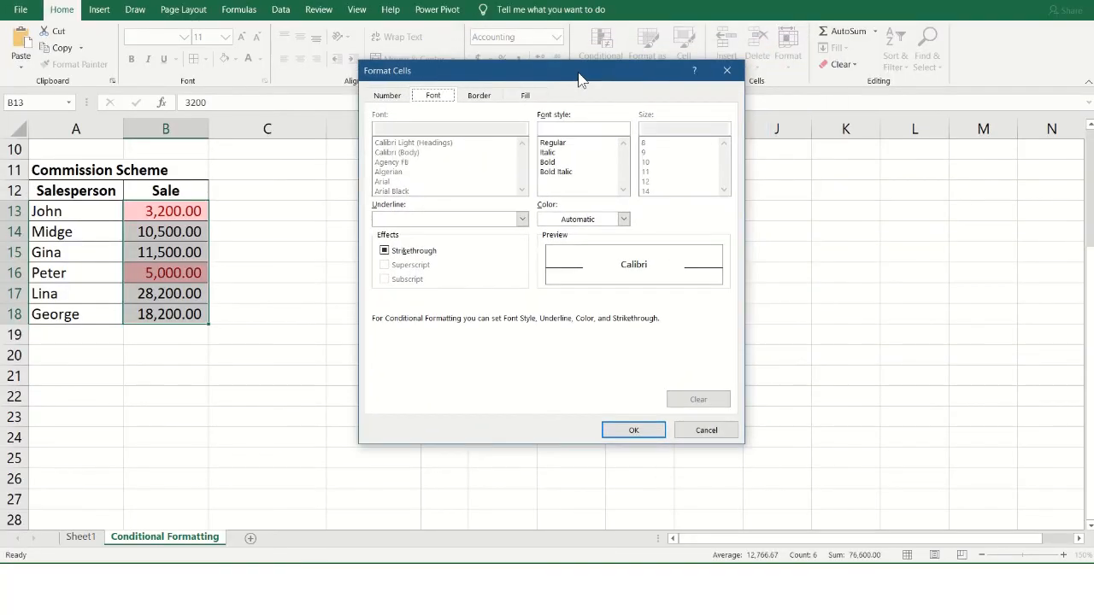
{"action": "left_click", "coordinate": [553, 162]}
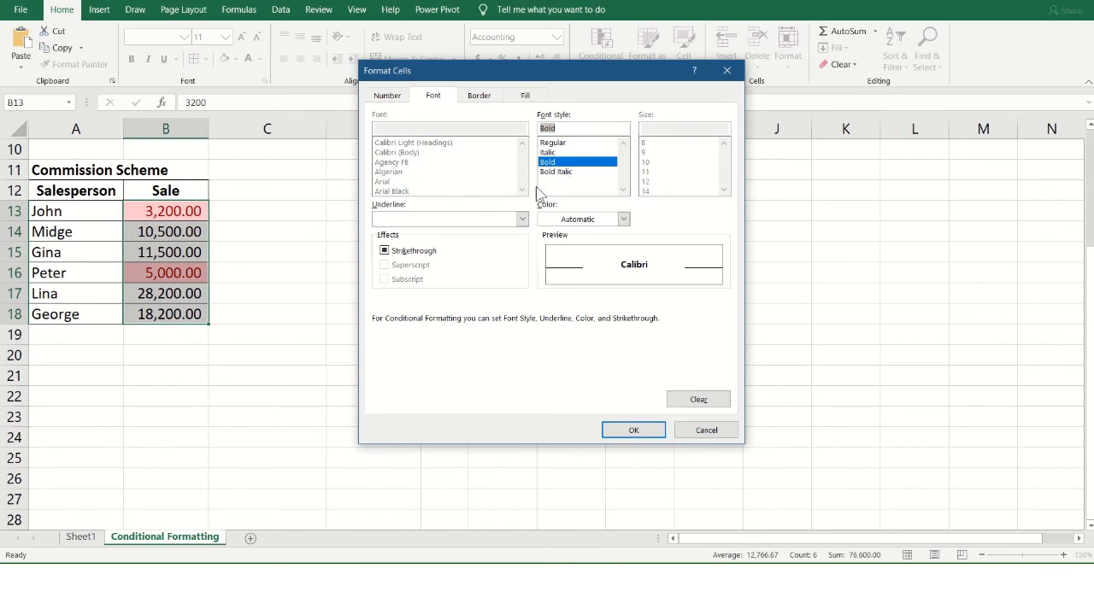
{"action": "left_click", "coordinate": [582, 218]}
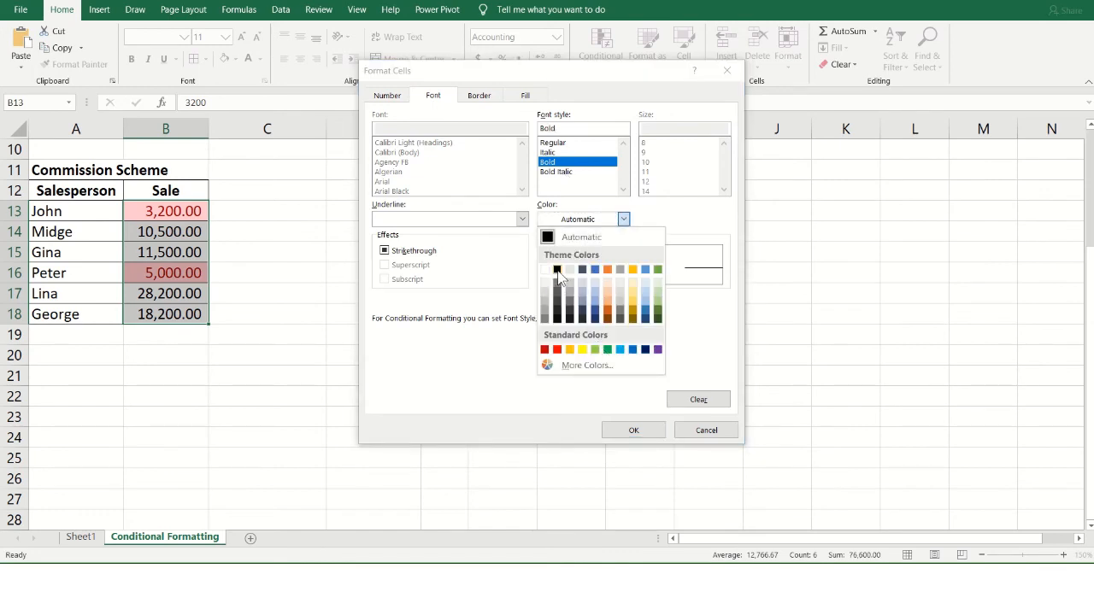
{"action": "left_click", "coordinate": [645, 349]}
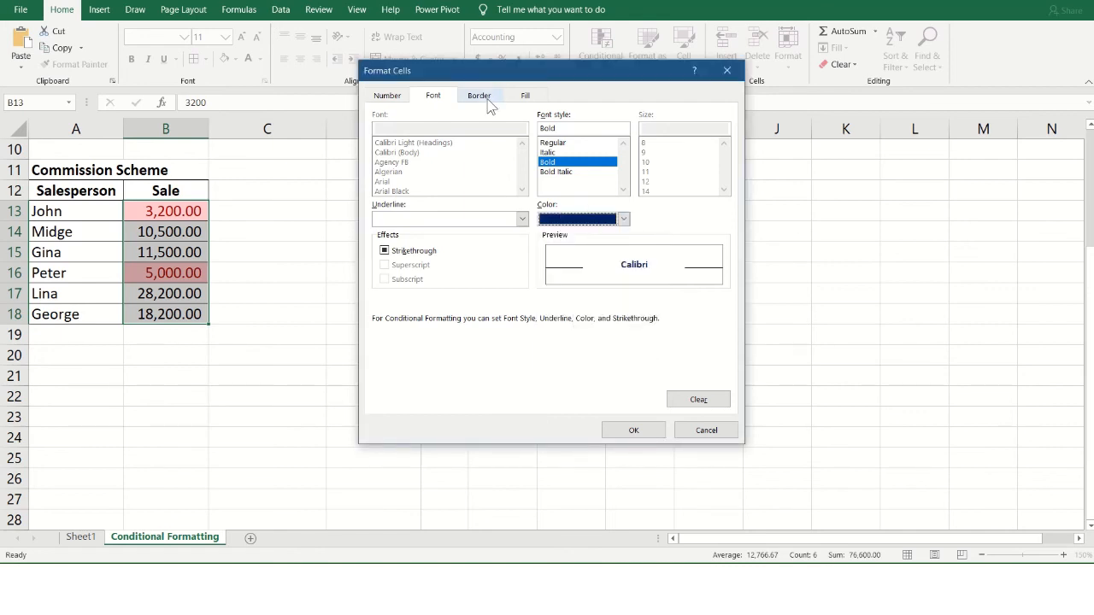
- Give the rule's format a medium light green background fill and apply the rule to the Sale cells B13:B18
{"action": "left_click", "coordinate": [524, 99]}
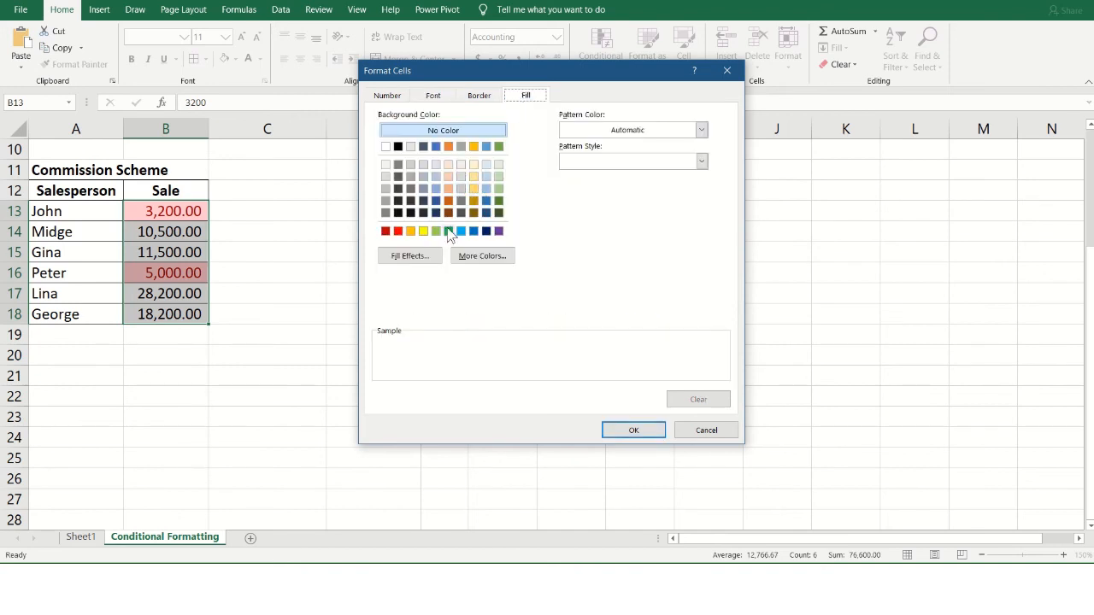
{"action": "left_click", "coordinate": [498, 177]}
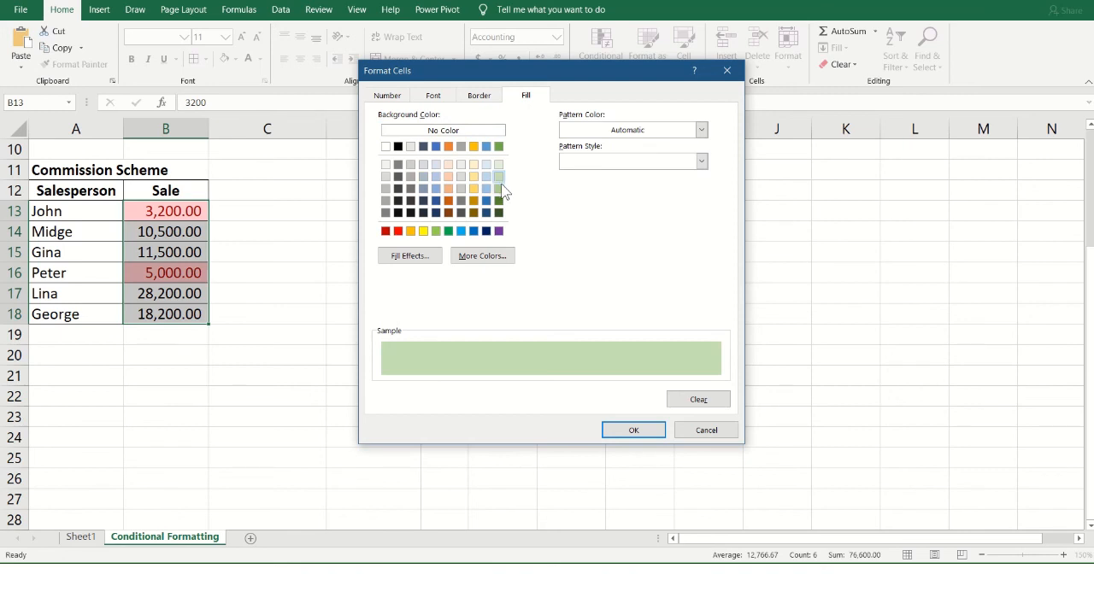
{"action": "left_click", "coordinate": [500, 189]}
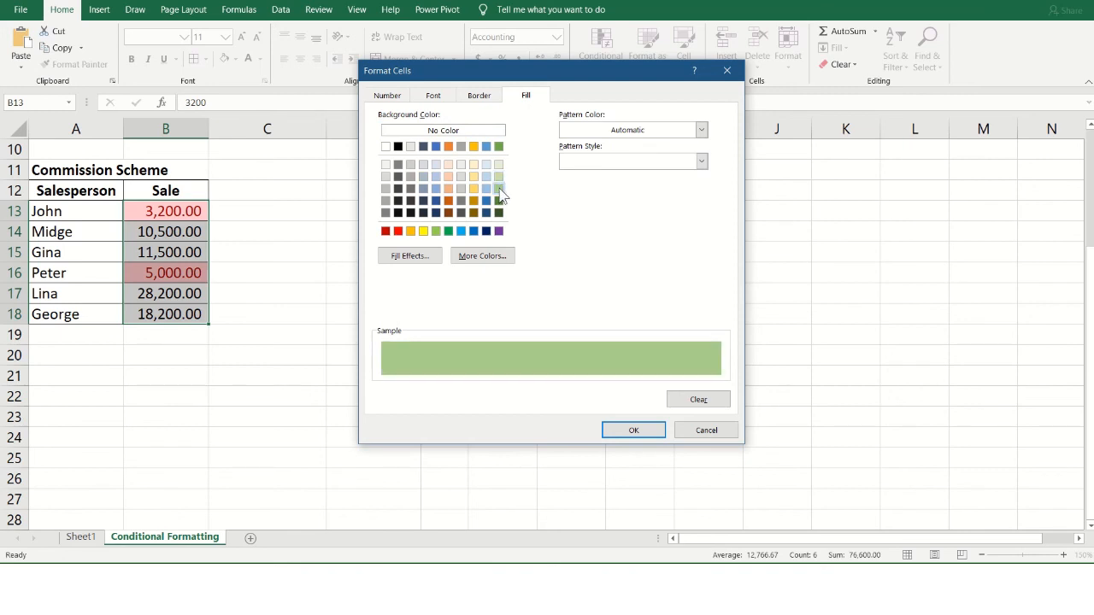
{"action": "left_click", "coordinate": [637, 432]}
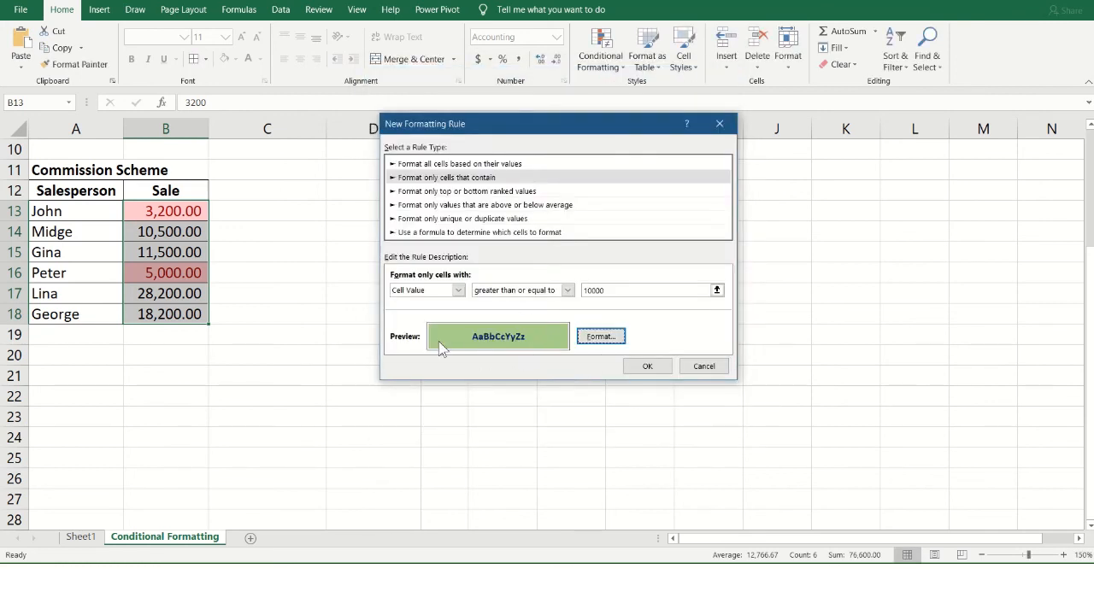
{"action": "left_click", "coordinate": [648, 366]}
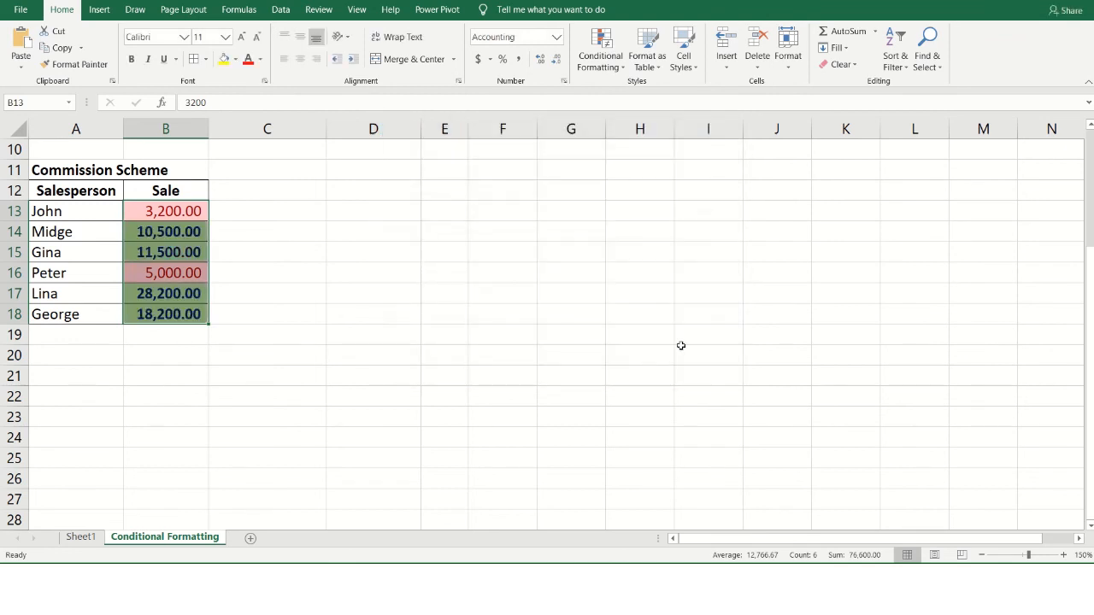
- Examine the highlighting of the Sale cells B13:B18 against the 10000 threshold
{"action": "left_click", "coordinate": [266, 250]}
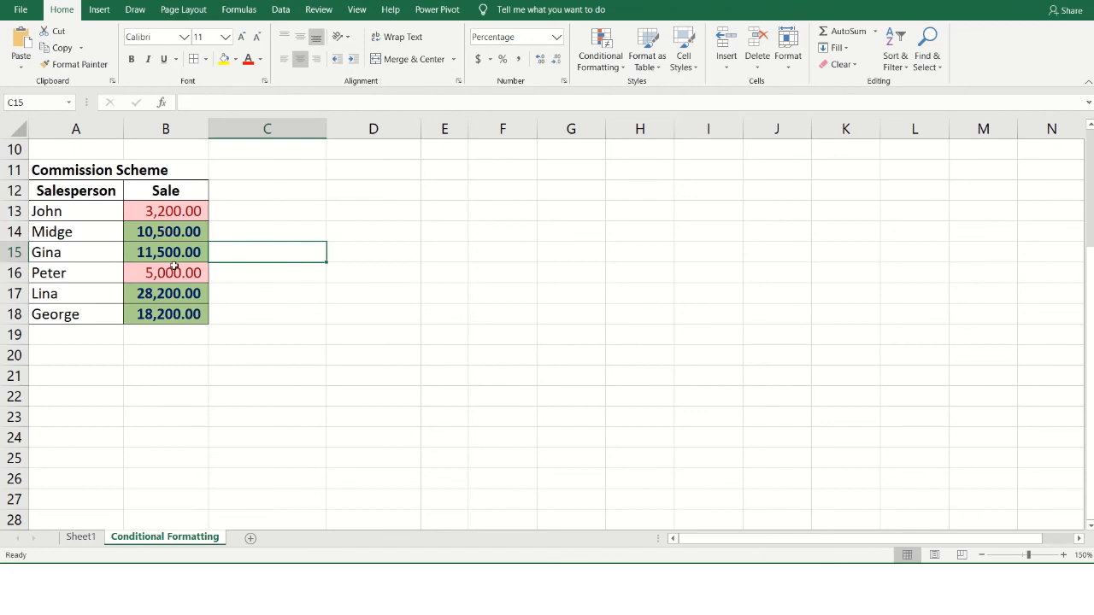
{"action": "left_click", "coordinate": [170, 255]}
{"action": "left_click", "coordinate": [175, 232]}
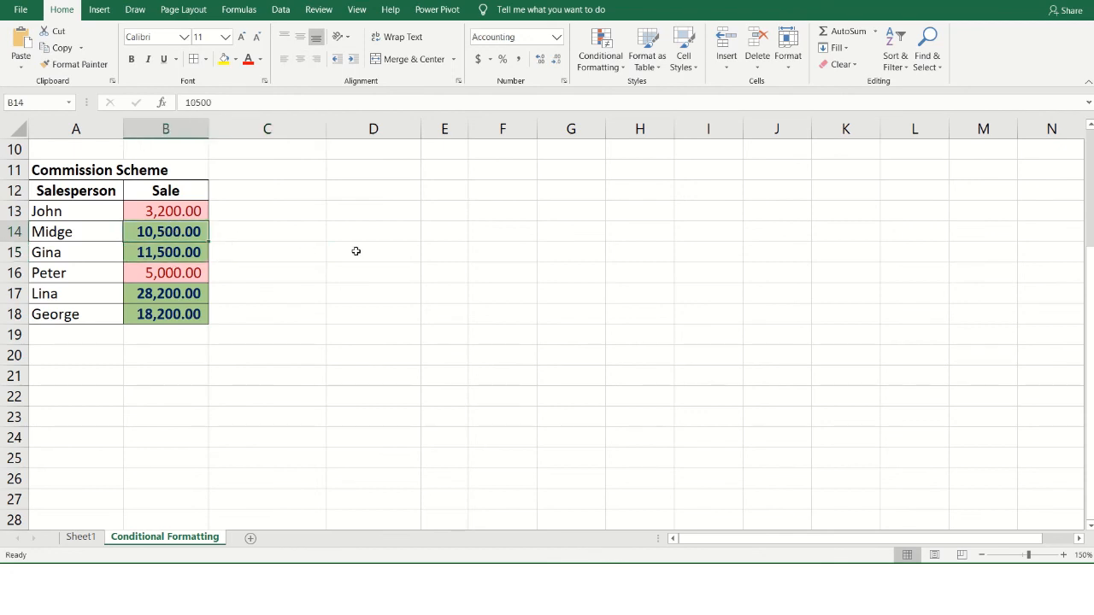
{"action": "left_click", "coordinate": [170, 211]}
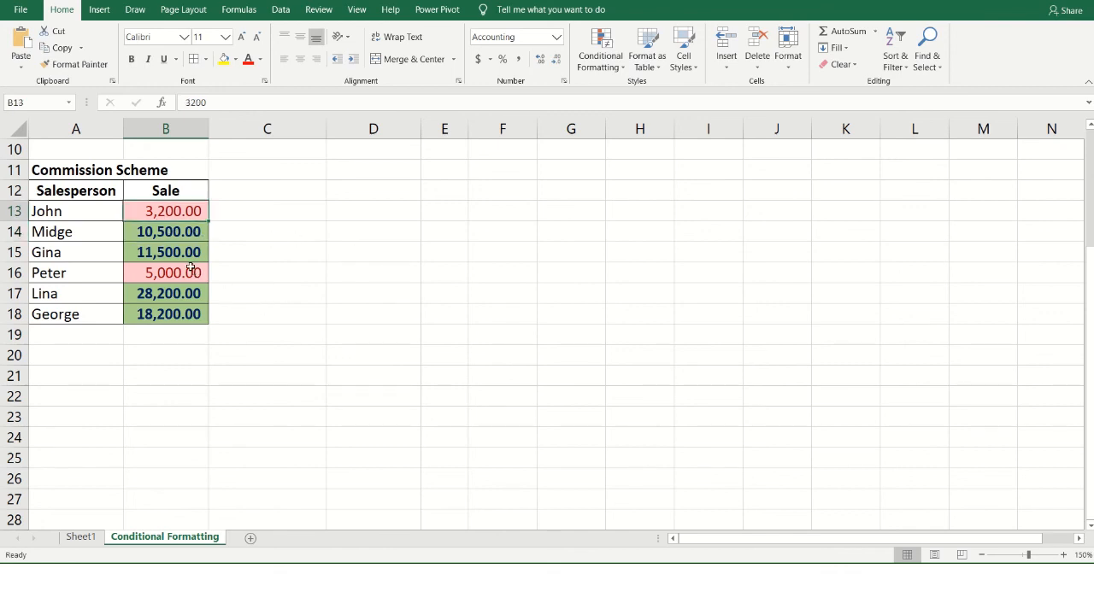
{"action": "left_click", "coordinate": [291, 273]}
{"action": "left_click", "coordinate": [374, 270]}
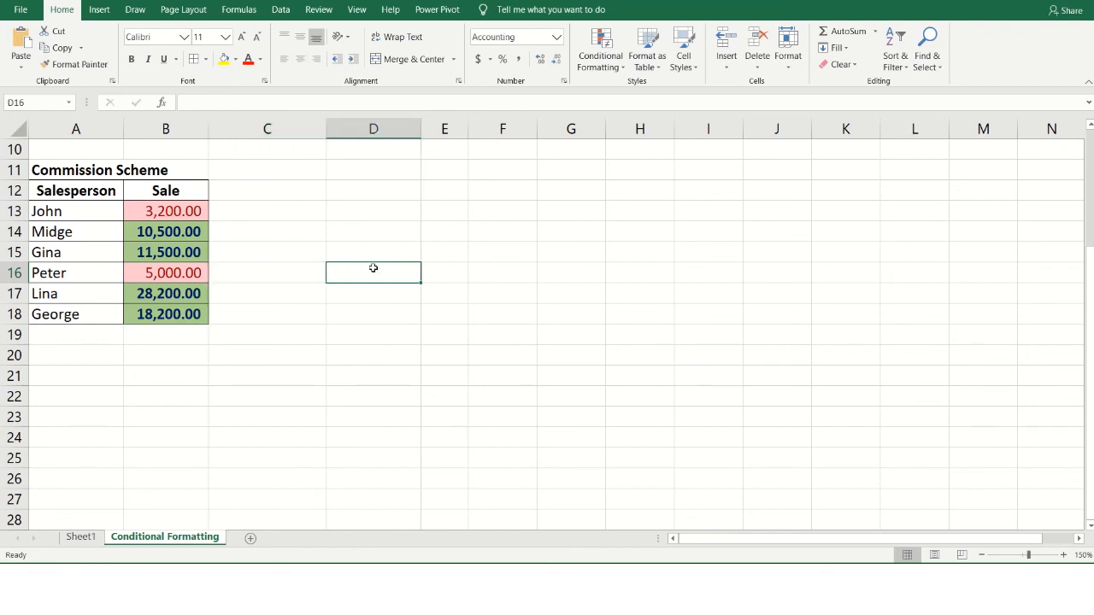
- Review the conditional formatting of the Status cells C4:C9 together with that of the Commission Scheme sales
{"action": "scroll", "coordinate": [345, 227], "scroll_direction": "up", "scroll_amount": 3}
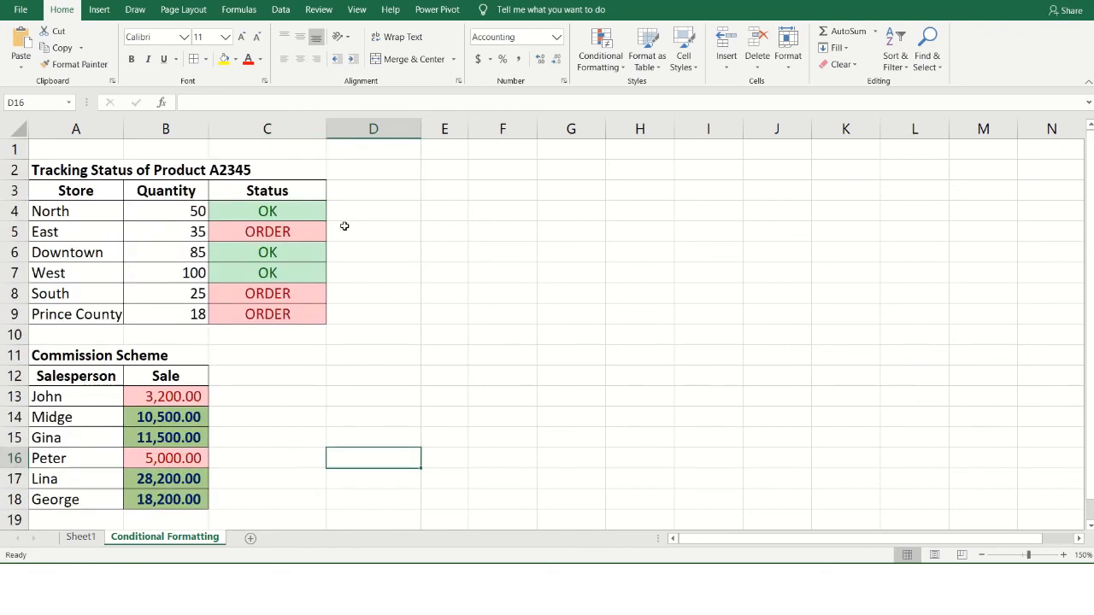
{"action": "left_click_drag", "start_coordinate": [261, 213], "coordinate": [275, 314]}
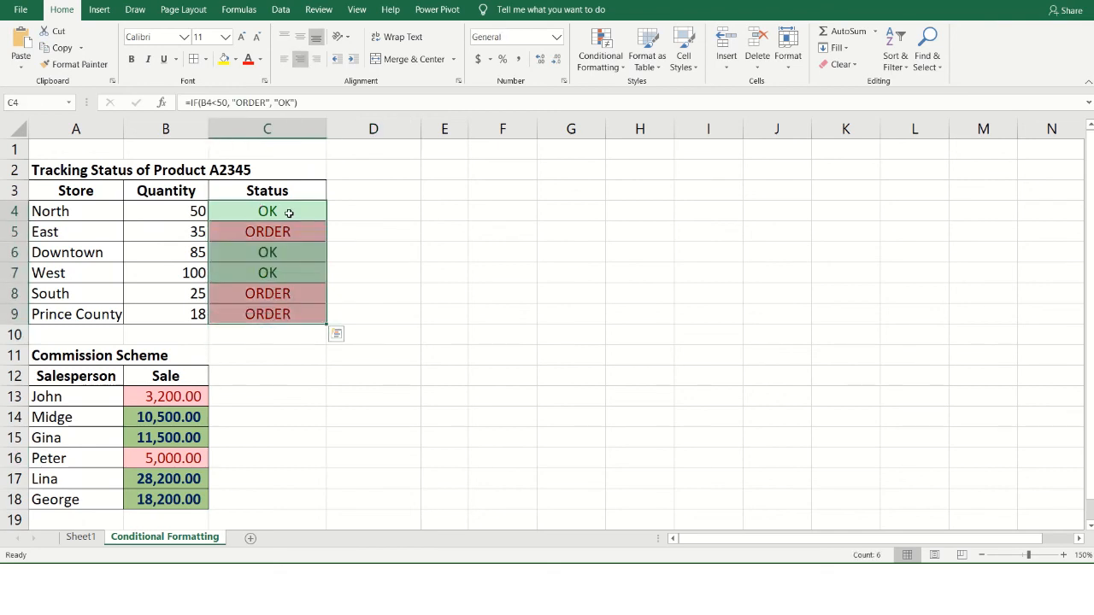
{"action": "left_click", "coordinate": [226, 386]}
{"action": "scroll", "coordinate": [316, 353], "scroll_direction": "down", "scroll_amount": 1}
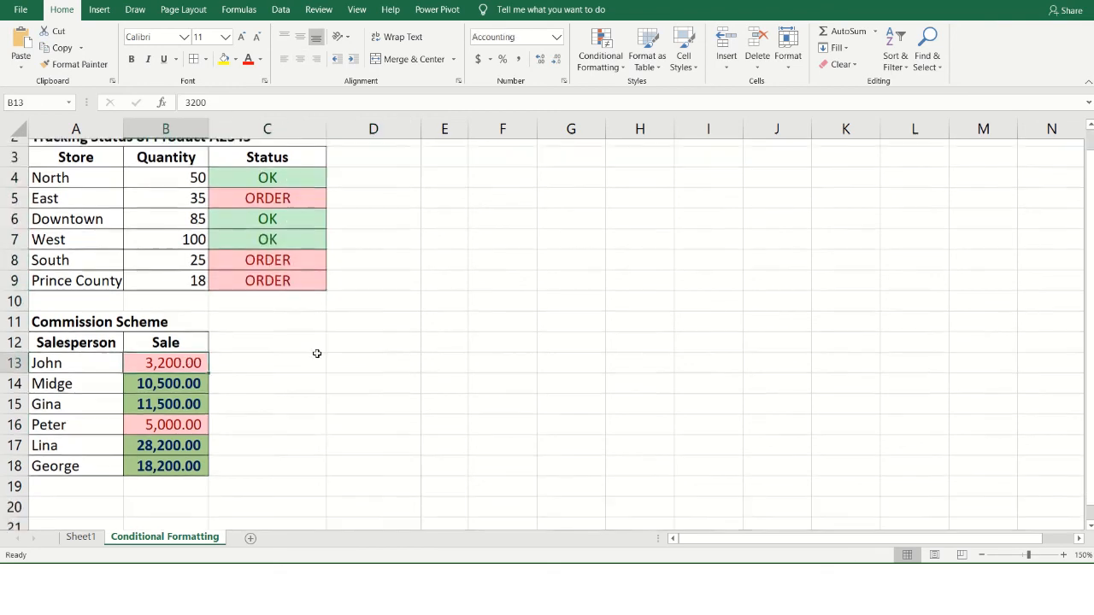
{"action": "left_click_drag", "start_coordinate": [174, 333], "coordinate": [177, 438]}
{"action": "left_click", "coordinate": [360, 378]}
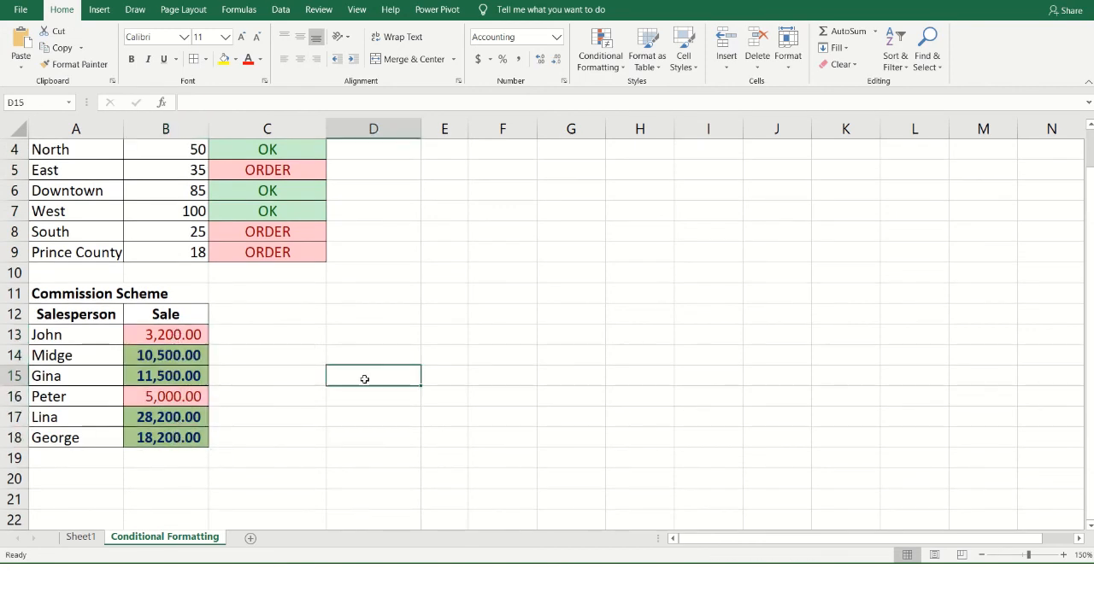
{"action": "scroll", "coordinate": [417, 335], "scroll_direction": "up", "scroll_amount": 1}
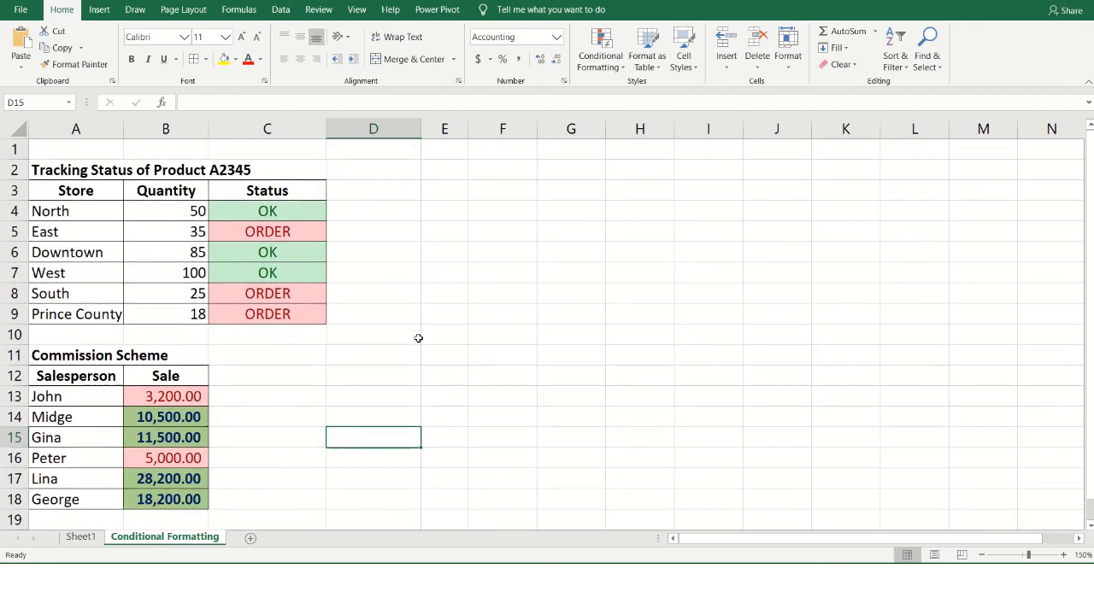